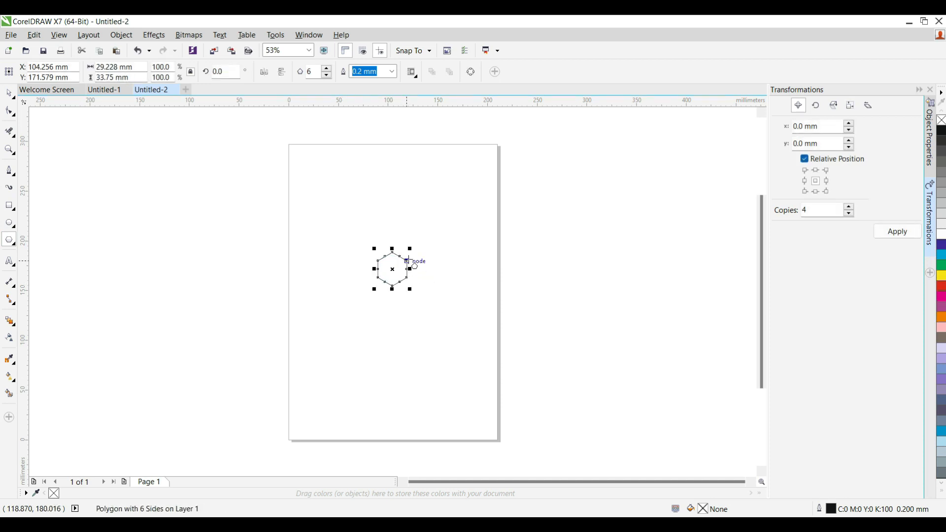
Enlarge the hexagon to about 109 × 126 mm and draw a V-shaped line joining its two upper side vertices through its centre.
{"action": "left_click_drag", "start_coordinate": [413, 249], "coordinate": [468, 203]}
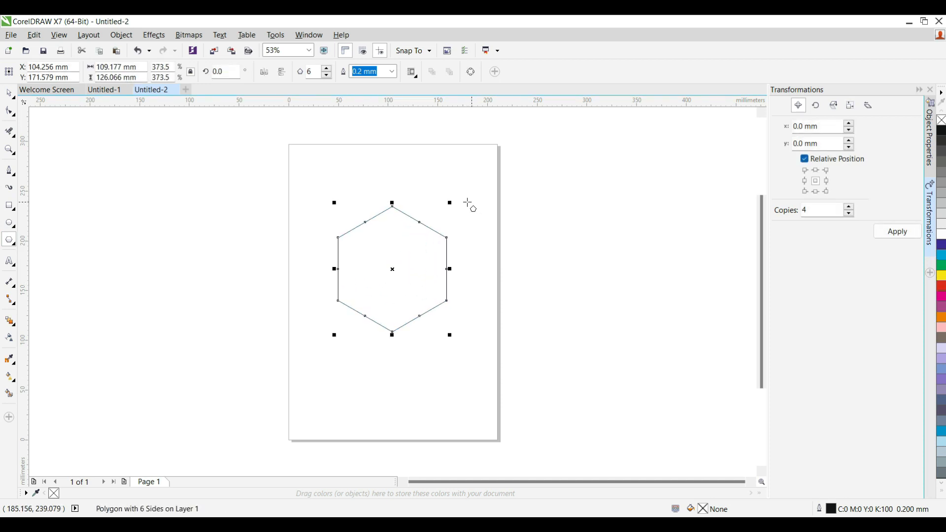
{"action": "left_click", "coordinate": [9, 170]}
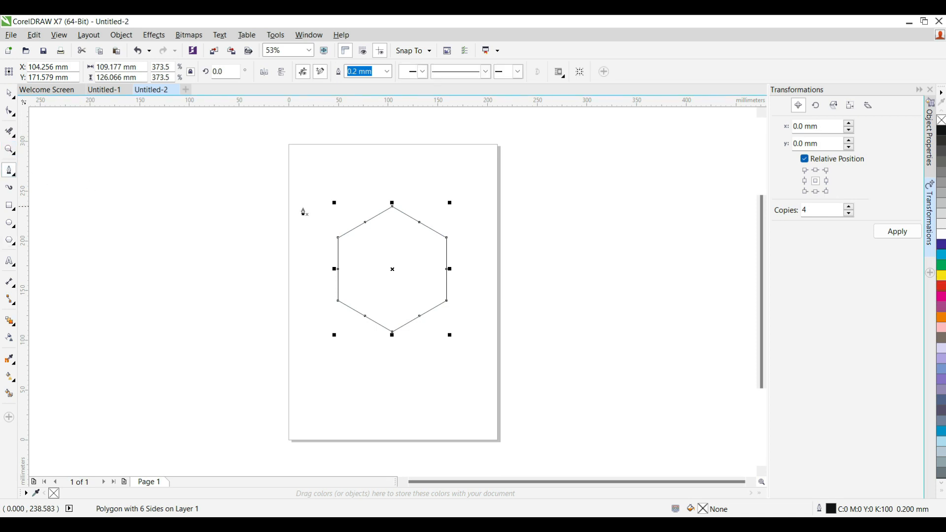
{"action": "left_click", "coordinate": [338, 238]}
{"action": "left_click", "coordinate": [392, 269]}
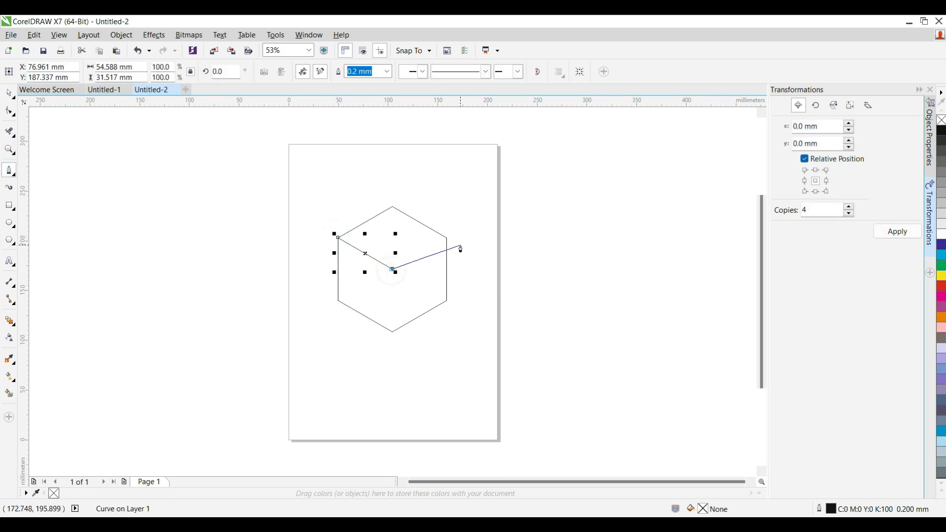
{"action": "double_click", "coordinate": [448, 241]}
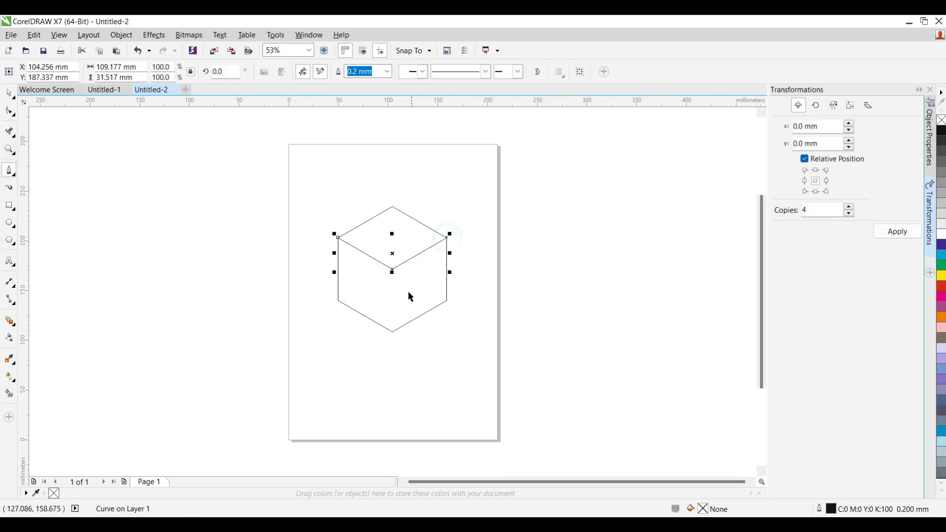
Draw a vertical line from the hexagon's bottom vertex to its centre to complete the cube outline.
{"action": "left_click", "coordinate": [393, 334]}
{"action": "double_click", "coordinate": [392, 269]}
{"action": "key", "text": "space"}
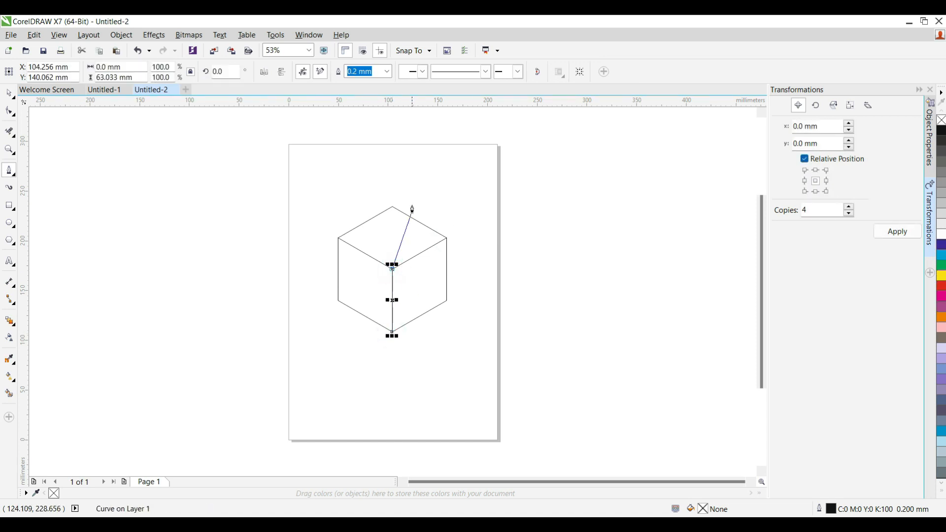
Draw two parallel lines on the cube's top face: from the top vertex to the right vertex, and from the left vertex to the centre.
{"action": "scroll", "coordinate": [383, 215], "scroll_direction": "up", "scroll_amount": 2}
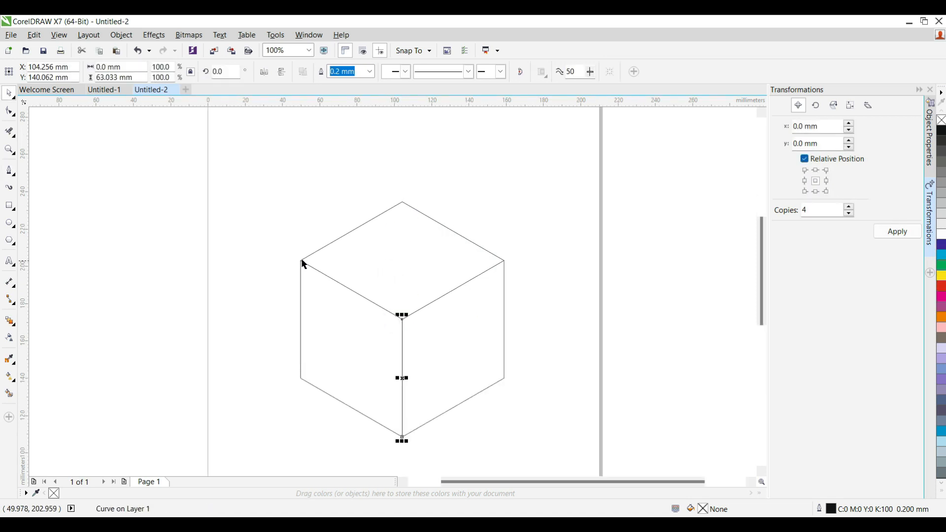
{"action": "key", "text": "space"}
{"action": "left_click", "coordinate": [402, 202]}
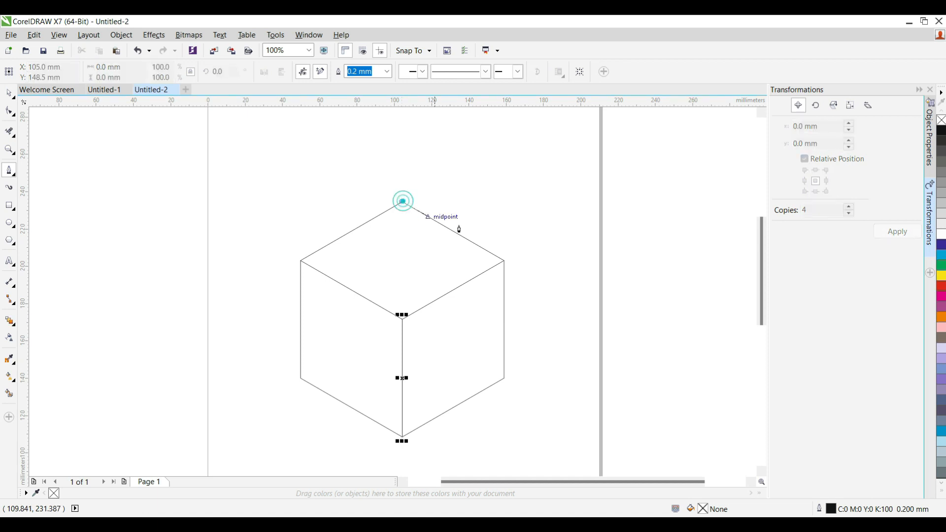
{"action": "double_click", "coordinate": [503, 262]}
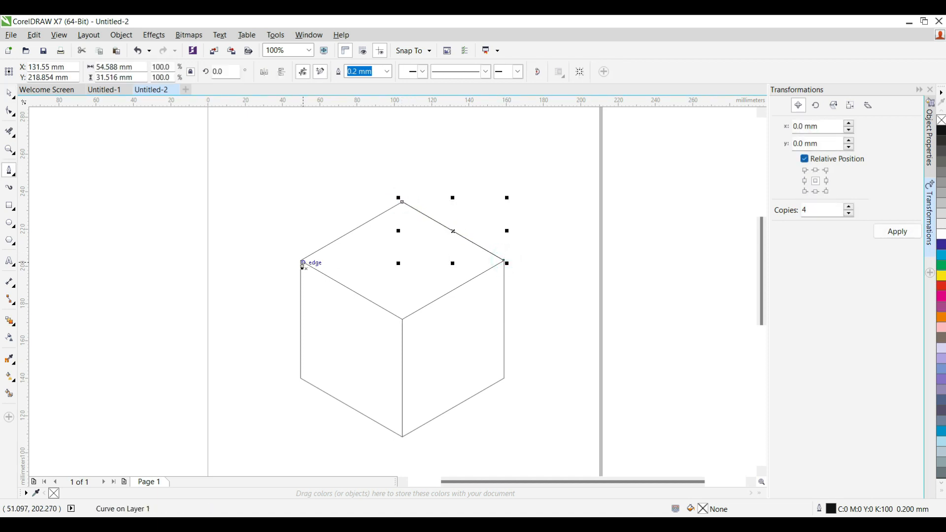
{"action": "left_click", "coordinate": [301, 261]}
{"action": "double_click", "coordinate": [403, 321]}
{"action": "key", "text": "space"}
Blend the two parallel edge lines of the cube's top face with 4 intermediate steps.
{"action": "left_click", "coordinate": [12, 323]}
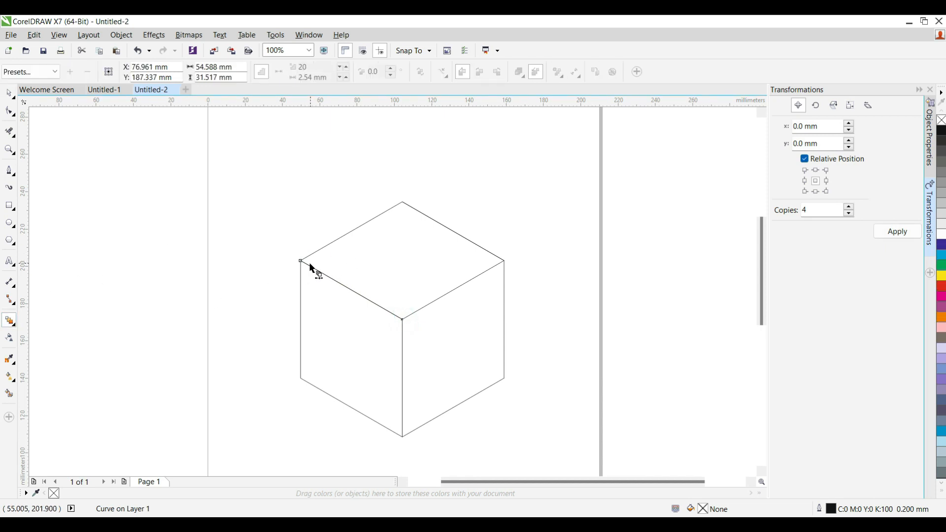
{"action": "left_click_drag", "start_coordinate": [312, 270], "coordinate": [444, 226]}
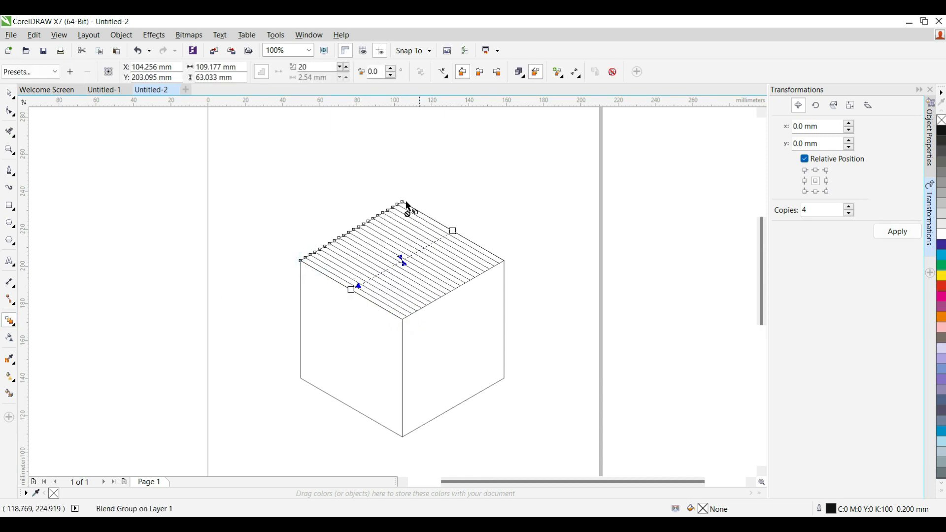
{"action": "double_click", "coordinate": [310, 72]}
{"action": "type", "text": "4"}
{"action": "key", "text": "Return"}
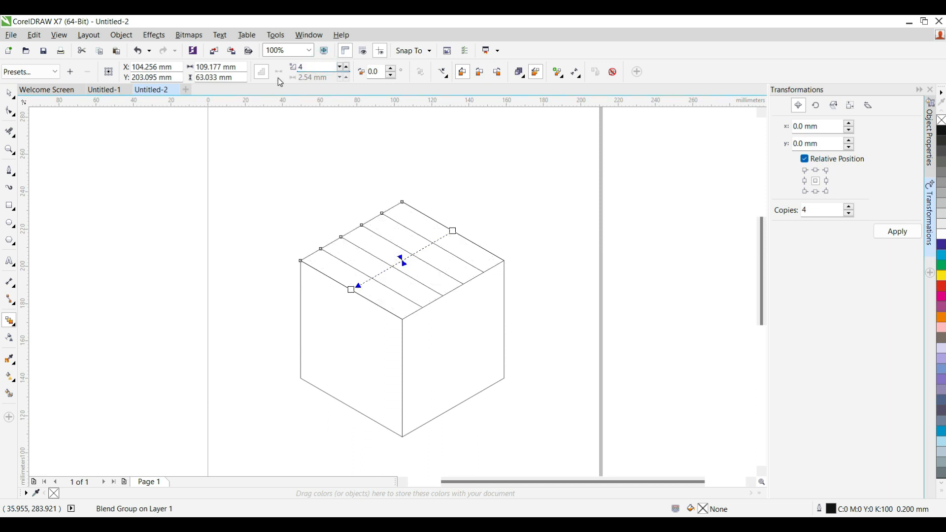
Break the blend apart, ungroup all its lines and group the six parallel lines together.
{"action": "key", "text": "ctrl+k"}
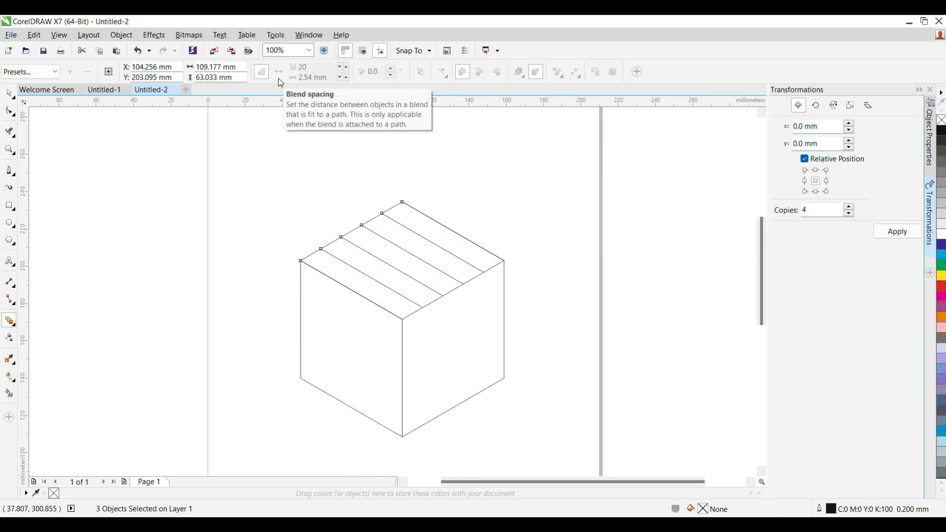
{"action": "left_click", "coordinate": [10, 93]}
{"action": "left_click", "coordinate": [547, 74]}
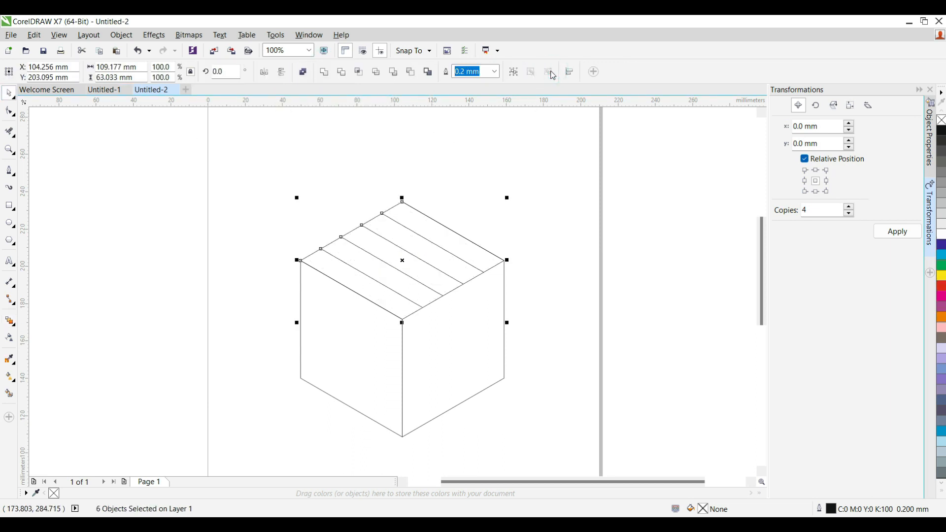
{"action": "key", "text": "ctrl+g"}
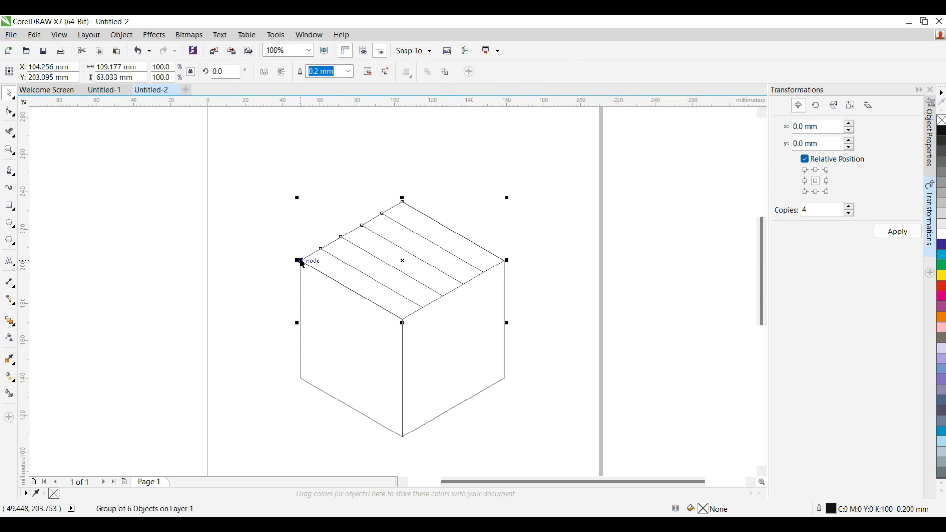
Mirror a copy of the line group horizontally so the cube's top face carries a complete grid.
{"action": "key", "text": "ctrl+v"}
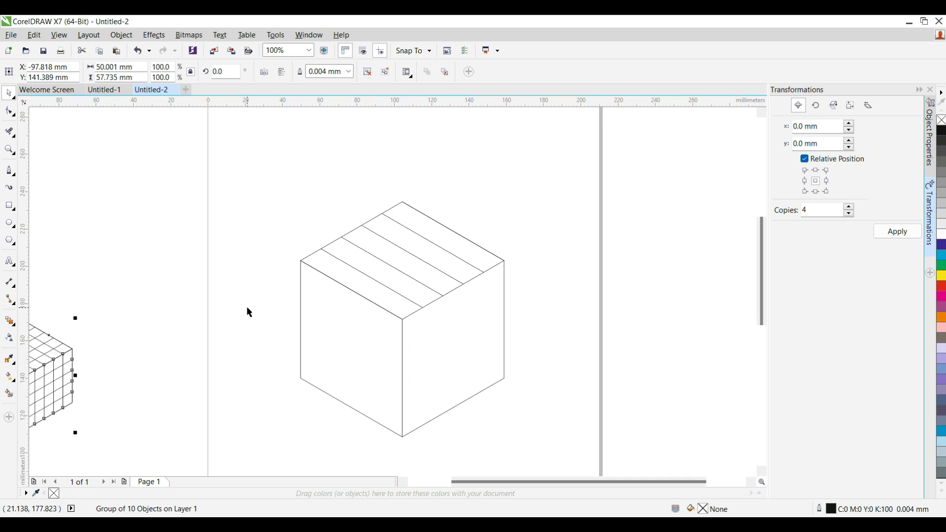
{"action": "key", "text": "ctrl+z"}
{"action": "left_click", "coordinate": [344, 260]}
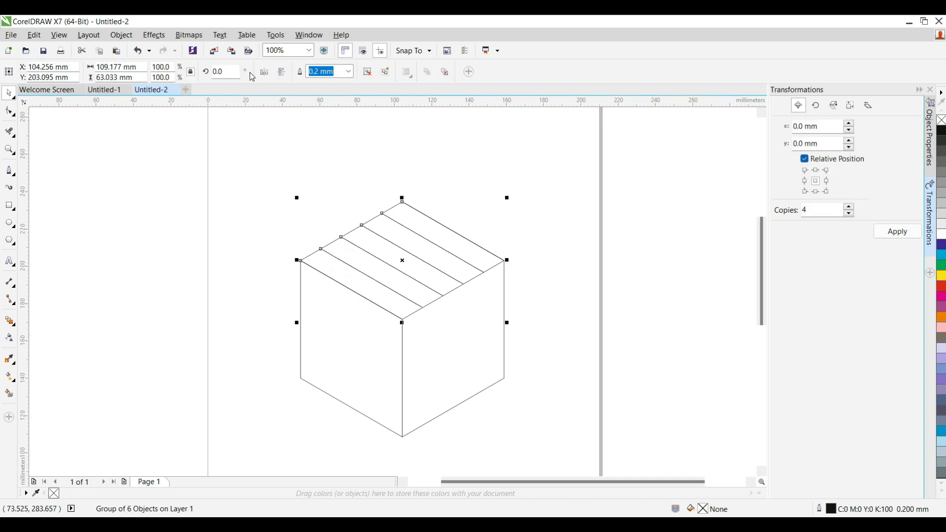
{"action": "left_click", "coordinate": [265, 73]}
{"action": "left_click", "coordinate": [524, 205]}
Select the top-face grid and place a copy of it beside the cube.
{"action": "left_click_drag", "start_coordinate": [529, 185], "coordinate": [221, 356]}
{"action": "left_click_drag", "start_coordinate": [363, 288], "coordinate": [613, 307]}
{"action": "left_click", "coordinate": [579, 388]}
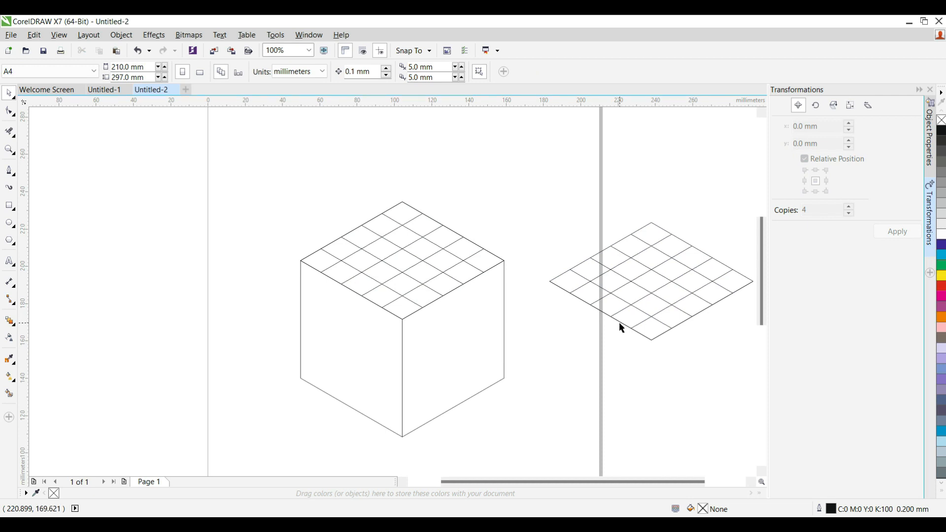
Rotate the copied grid by 60° and place a duplicate of it on the cube's right face.
{"action": "left_click", "coordinate": [619, 326]}
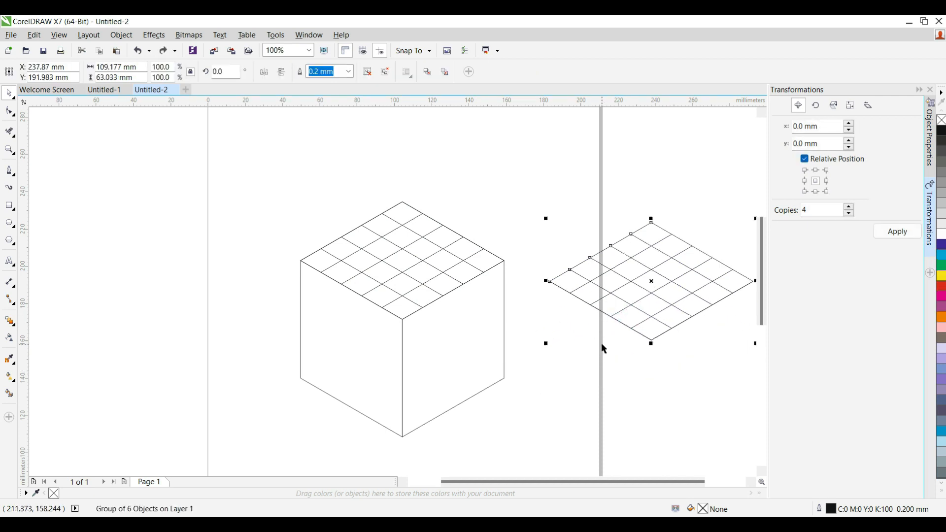
{"action": "scroll", "coordinate": [596, 280], "scroll_direction": "down", "scroll_amount": 2}
{"action": "scroll", "coordinate": [595, 280], "scroll_direction": "up", "scroll_amount": 2}
{"action": "left_click_drag", "start_coordinate": [581, 282], "coordinate": [295, 476]}
{"action": "scroll", "coordinate": [445, 307], "scroll_direction": "down", "scroll_amount": 1}
{"action": "left_click", "coordinate": [447, 308]}
{"action": "left_click_drag", "start_coordinate": [395, 275], "coordinate": [332, 392]}
{"action": "left_click", "coordinate": [428, 345]}
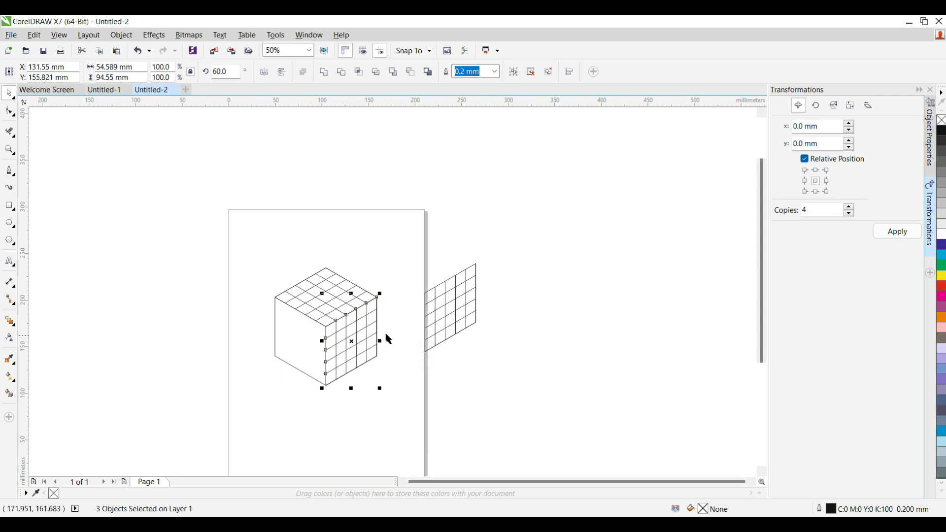
Mirror a copy of the right-face grid onto the cube's left face and group the entire cube.
{"action": "left_click_drag", "start_coordinate": [382, 341], "coordinate": [272, 342]}
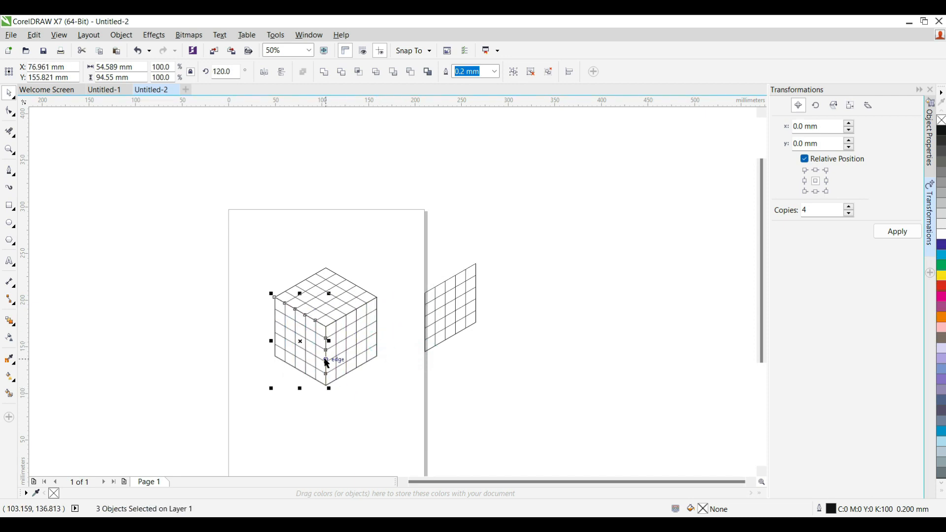
{"action": "left_click", "coordinate": [343, 423]}
{"action": "left_click_drag", "start_coordinate": [232, 274], "coordinate": [205, 369]}
{"action": "left_click_drag", "start_coordinate": [217, 412], "coordinate": [405, 250]}
{"action": "key", "text": "ctrl+g"}
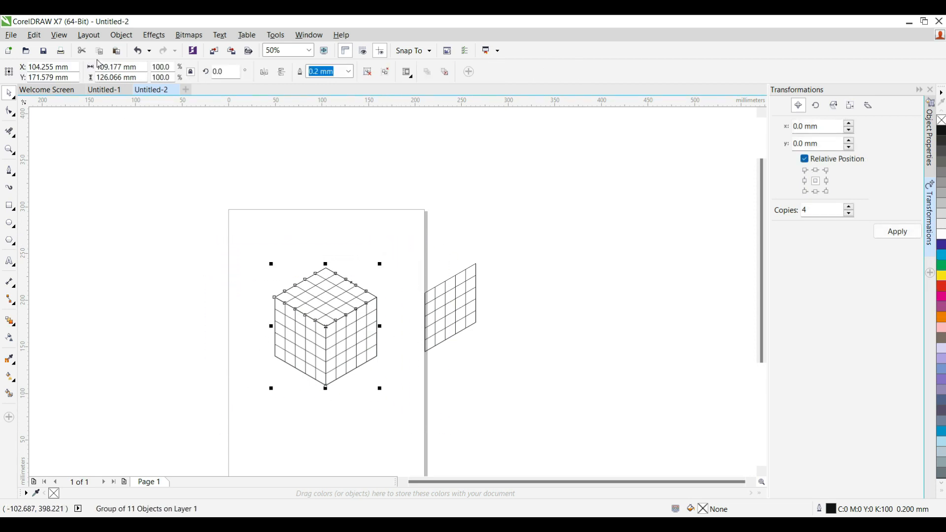
Resize the grouped cube proportionally to a width of 100 mm.
{"action": "left_click", "coordinate": [139, 66]}
{"action": "type", "text": "100"}
{"action": "key", "text": "Return"}
{"action": "left_click", "coordinate": [233, 224]}
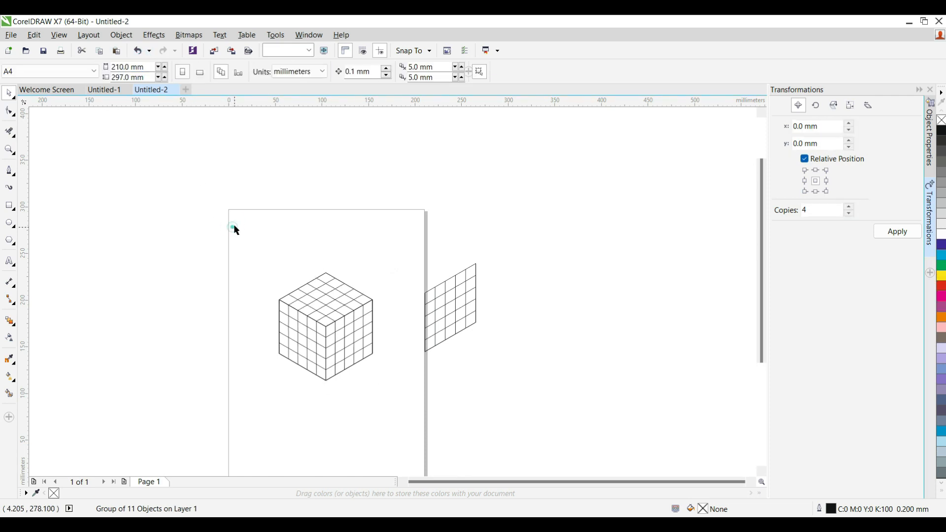
Set the outline width of the cube group to 0.004 mm.
{"action": "scroll", "coordinate": [346, 315], "scroll_direction": "up", "scroll_amount": 3}
{"action": "scroll", "coordinate": [347, 315], "scroll_direction": "down", "scroll_amount": 2}
{"action": "scroll", "coordinate": [458, 207], "scroll_direction": "down", "scroll_amount": 1}
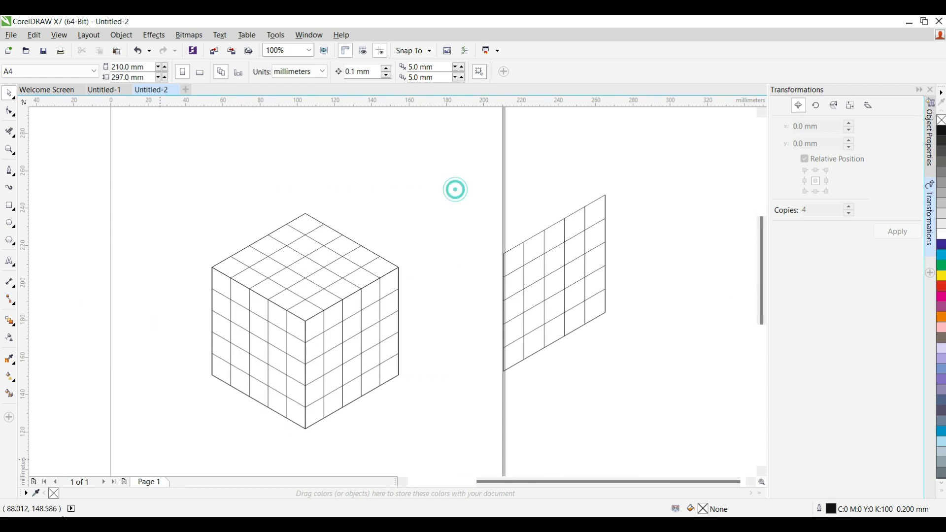
{"action": "left_click_drag", "start_coordinate": [446, 168], "coordinate": [87, 460]}
{"action": "left_click", "coordinate": [340, 70]}
{"action": "type", "text": "0.00"}
{"action": "key", "text": "Return"}
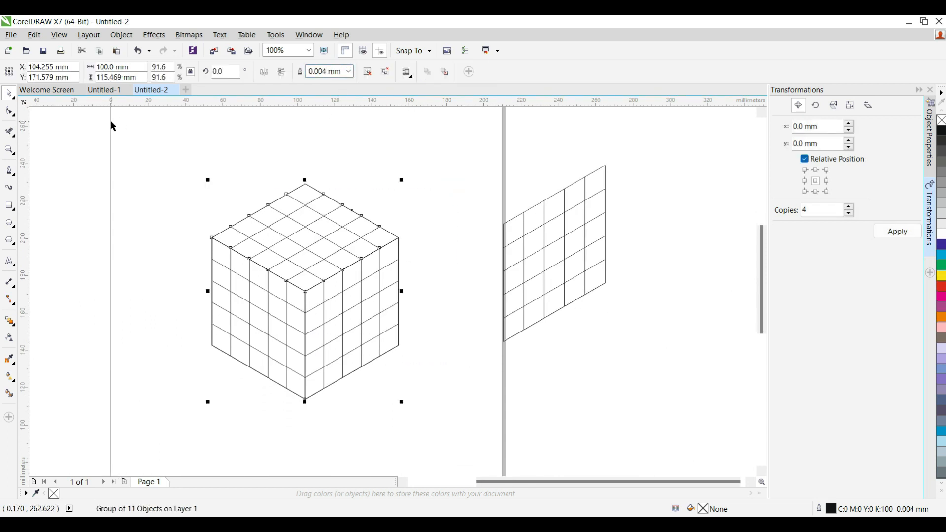
{"action": "left_click", "coordinate": [127, 165]}
Draw a closed one-cell rhombus, about 20 × 11.5 mm, along the top face's upper-left edge, second cell from the top vertex.
{"action": "scroll", "coordinate": [363, 249], "scroll_direction": "up", "scroll_amount": 2}
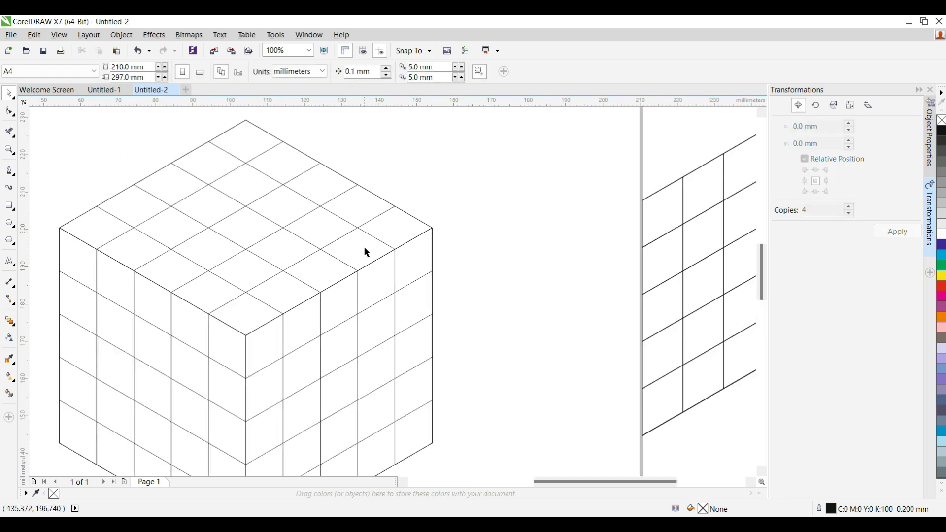
{"action": "left_click", "coordinate": [8, 170]}
{"action": "scroll", "coordinate": [250, 148], "scroll_direction": "down", "scroll_amount": 2}
{"action": "scroll", "coordinate": [249, 190], "scroll_direction": "up", "scroll_amount": 2}
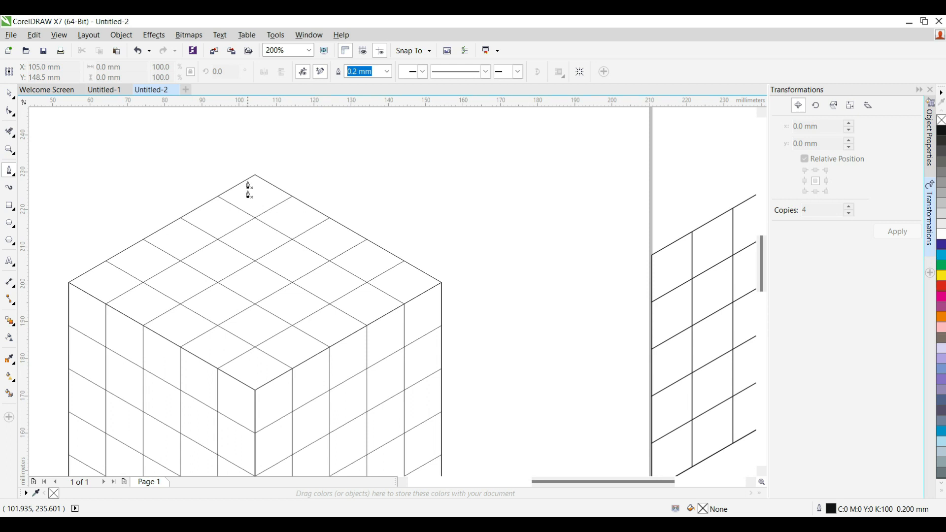
{"action": "left_click", "coordinate": [218, 196]}
{"action": "left_click", "coordinate": [257, 218]}
{"action": "left_click", "coordinate": [218, 240]}
{"action": "left_click", "coordinate": [178, 218]}
{"action": "left_click", "coordinate": [217, 194]}
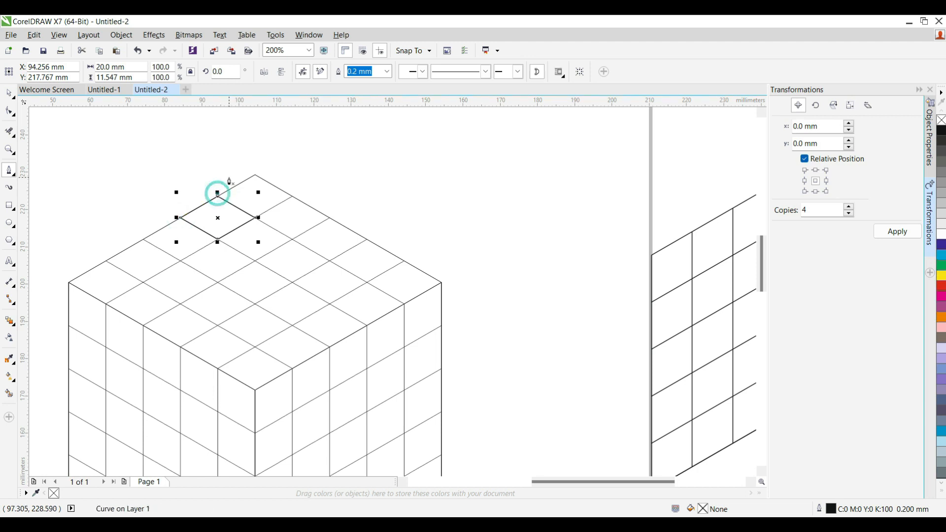
Draw a closed parallelogram three cells long and one wide from the top face's upper-right edge, running beside the small rhombus.
{"action": "left_click", "coordinate": [292, 197]}
{"action": "left_click", "coordinate": [330, 218]}
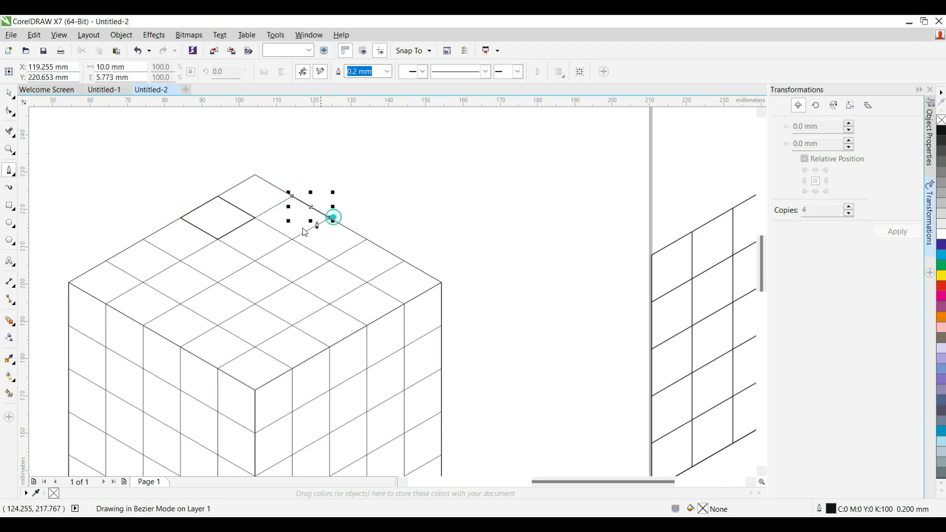
{"action": "left_click", "coordinate": [218, 282]}
{"action": "left_click", "coordinate": [180, 261]}
{"action": "left_click", "coordinate": [293, 197]}
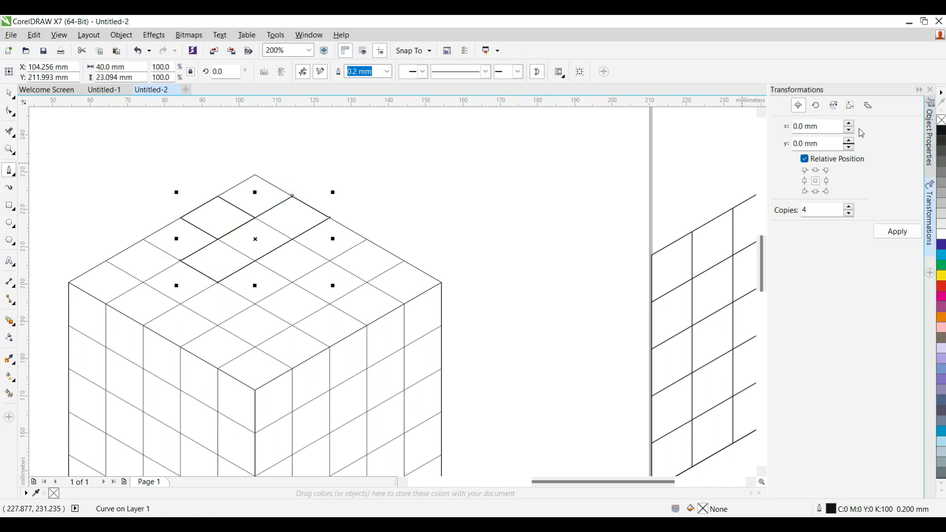
Fill the long parallelogram with black and the small rhombus with dark grey.
{"action": "left_click", "coordinate": [941, 131]}
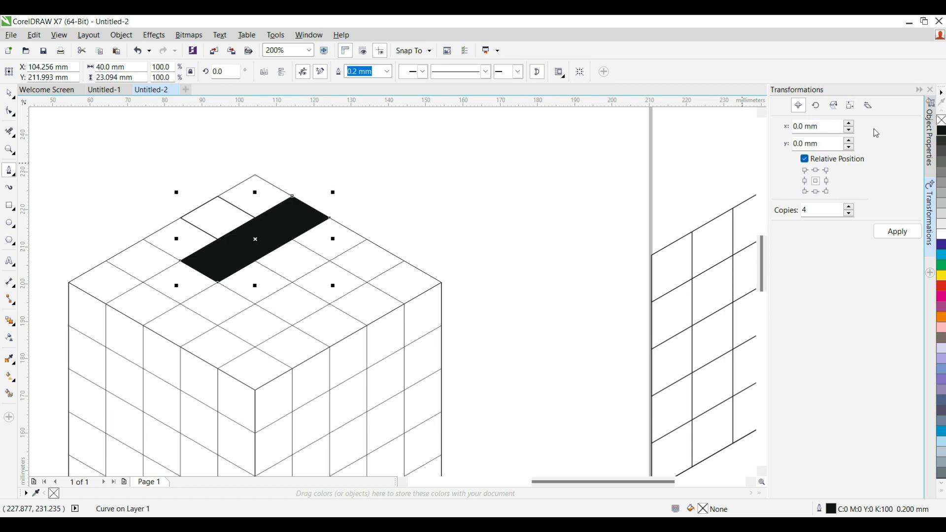
{"action": "left_click", "coordinate": [9, 94]}
{"action": "left_click", "coordinate": [211, 205]}
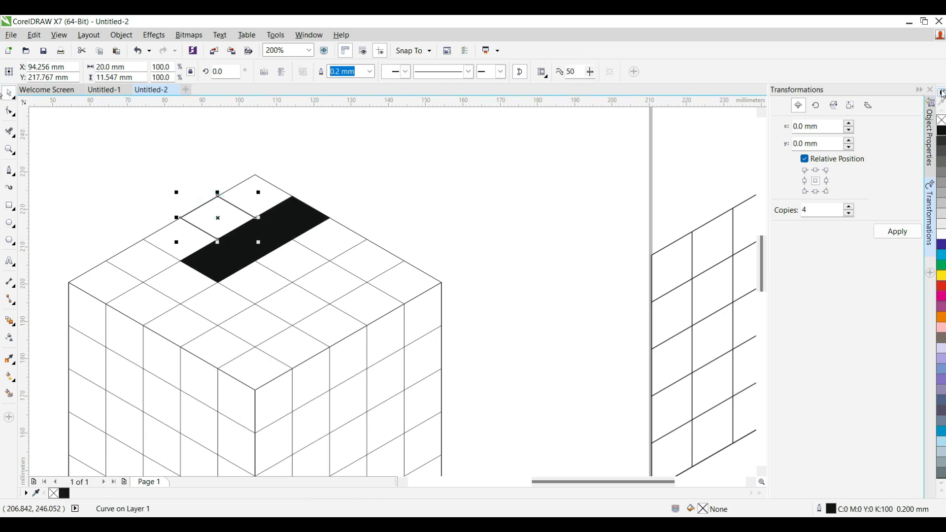
{"action": "left_click", "coordinate": [940, 150]}
{"action": "left_click", "coordinate": [402, 198]}
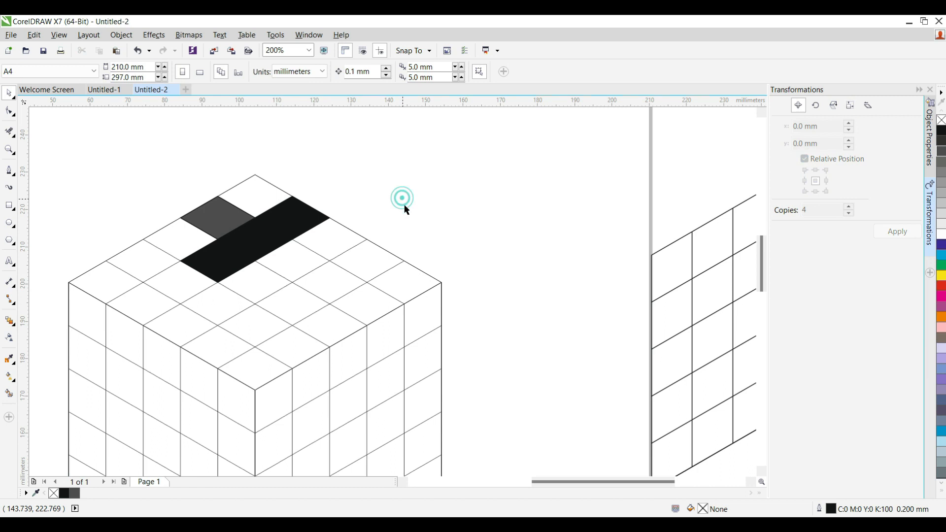
Draw a closed parallelogram three cells long and one wide from the top face's upper-left edge, running down past the black band's end.
{"action": "key", "text": "F5"}
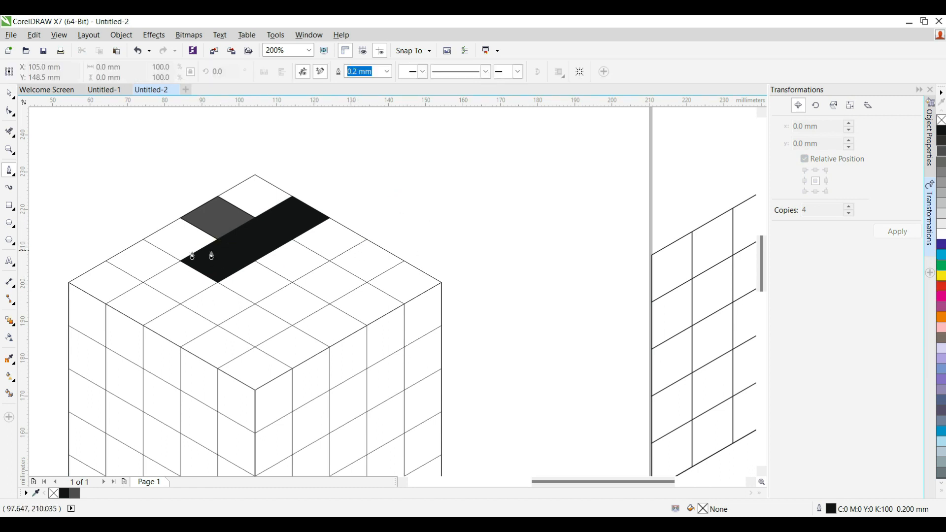
{"action": "left_click", "coordinate": [144, 240]}
{"action": "left_click", "coordinate": [255, 304]}
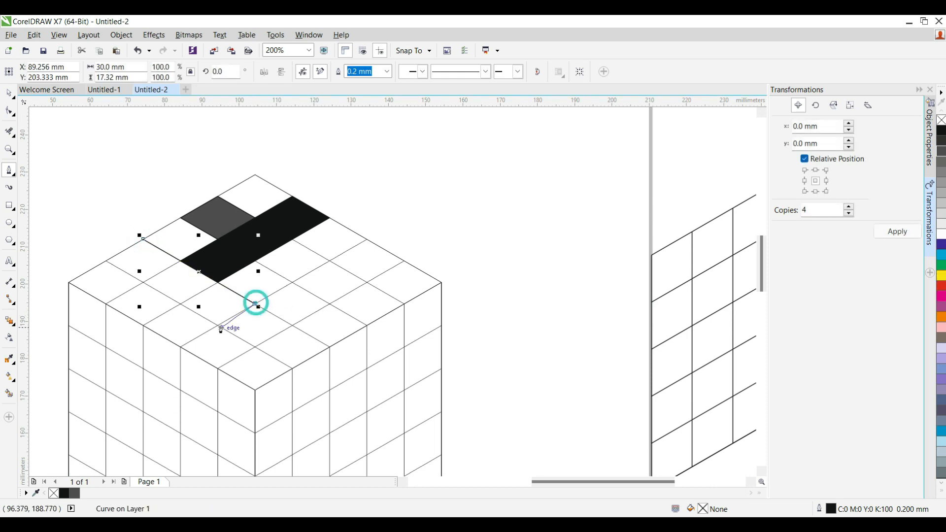
{"action": "left_click", "coordinate": [218, 325]}
{"action": "left_click", "coordinate": [105, 260]}
{"action": "left_click", "coordinate": [143, 240]}
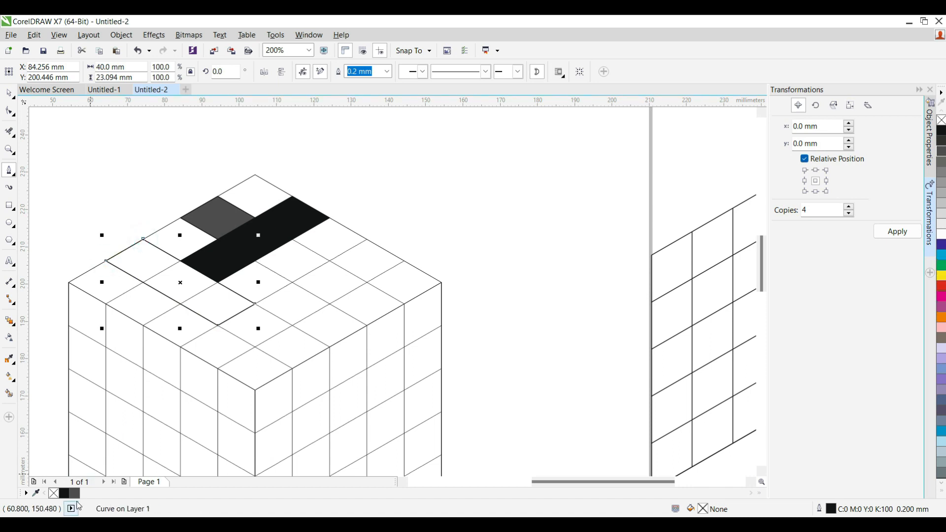
Fill the three-cell parallelogram on the top face with 80% Black.
{"action": "left_click", "coordinate": [74, 493]}
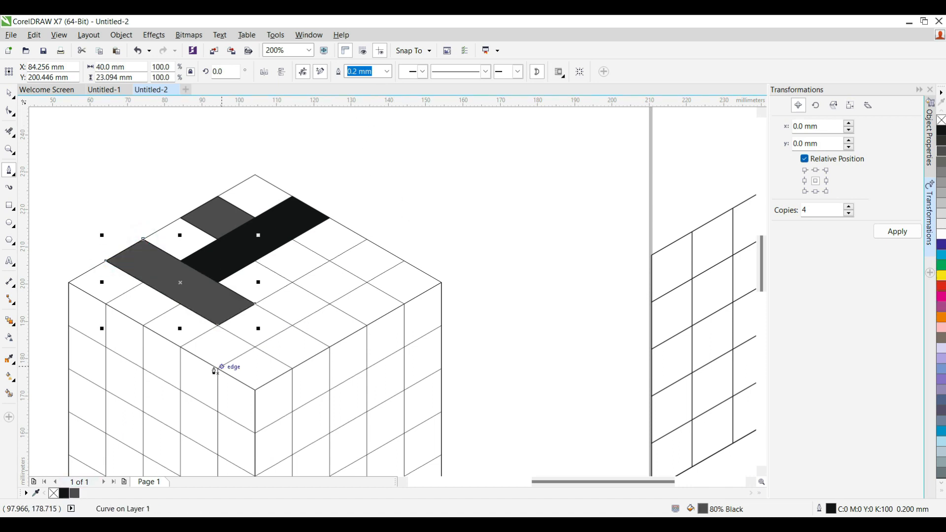
Draw a closed bent band, about 40 × 34.6 mm, three cells along the top face and one down the left face's fourth column; fill it 80% Black.
{"action": "left_click", "coordinate": [180, 391]}
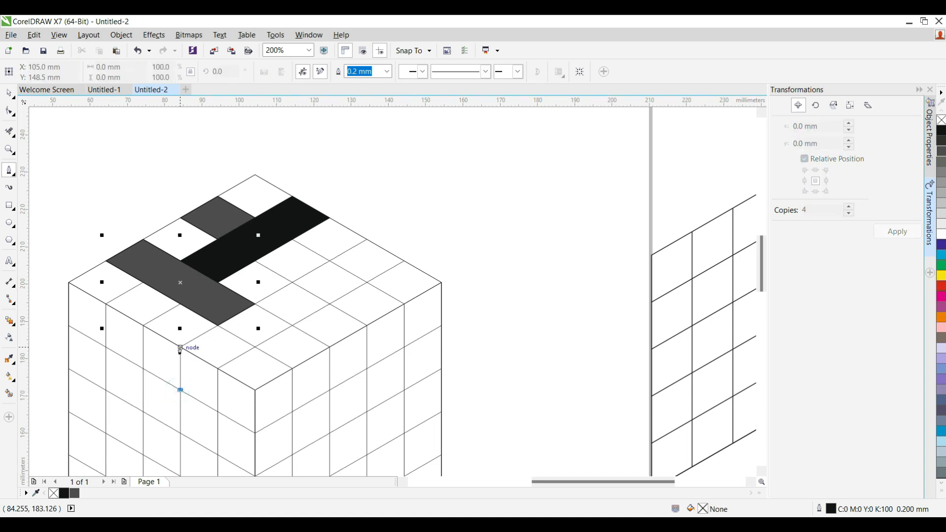
{"action": "left_click", "coordinate": [180, 348]}
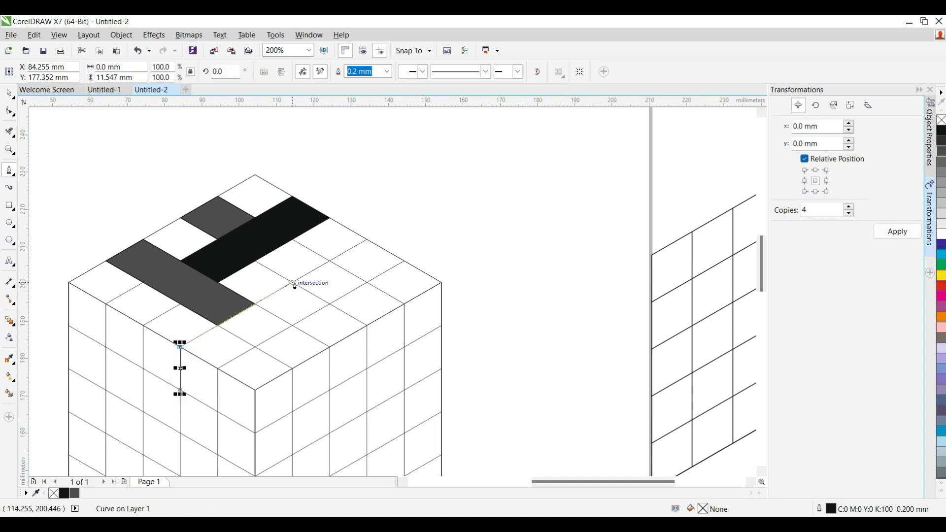
{"action": "left_click", "coordinate": [294, 284]}
{"action": "left_click", "coordinate": [328, 304]}
{"action": "double_click", "coordinate": [217, 370]}
{"action": "left_click", "coordinate": [217, 411]}
{"action": "double_click", "coordinate": [180, 391]}
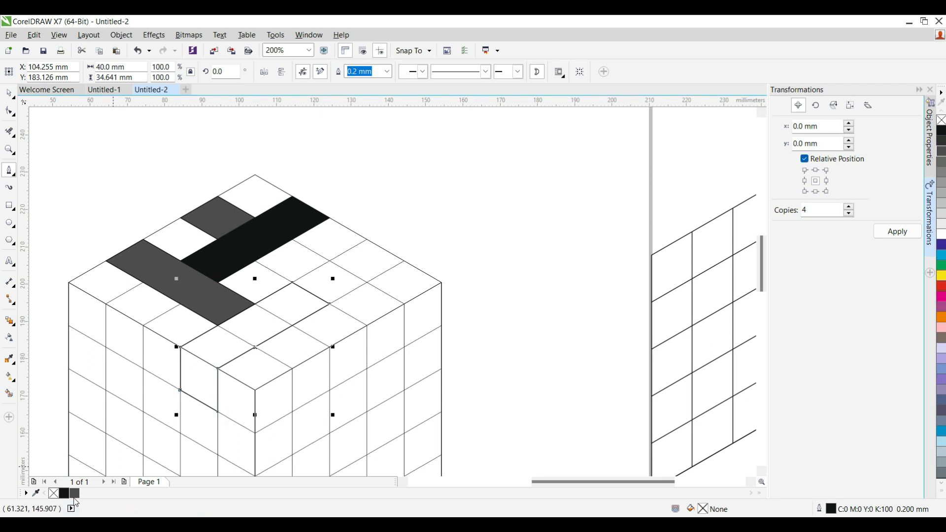
{"action": "left_click", "coordinate": [74, 494]}
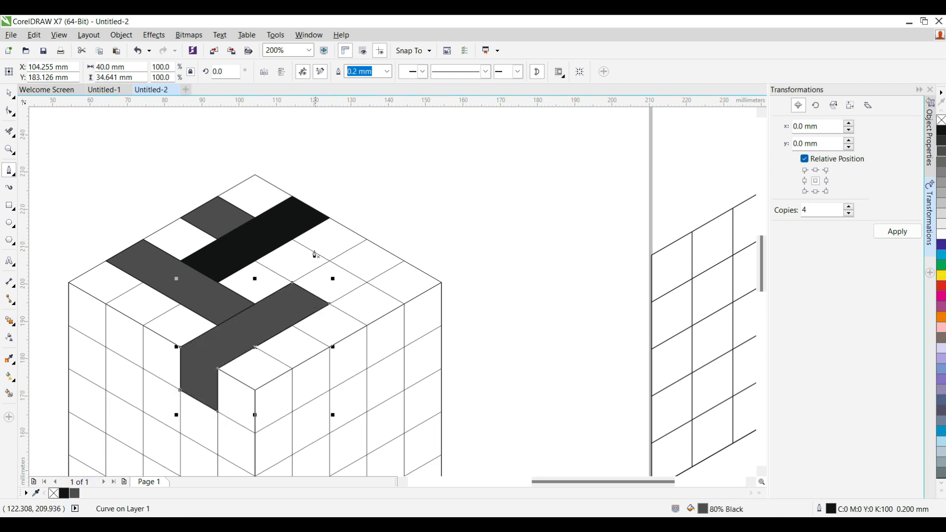
Draw a closed band from beside the black strip, three top-face cells long and one down the right face's fourth column; fill it 80% Black.
{"action": "left_click", "coordinate": [293, 239]}
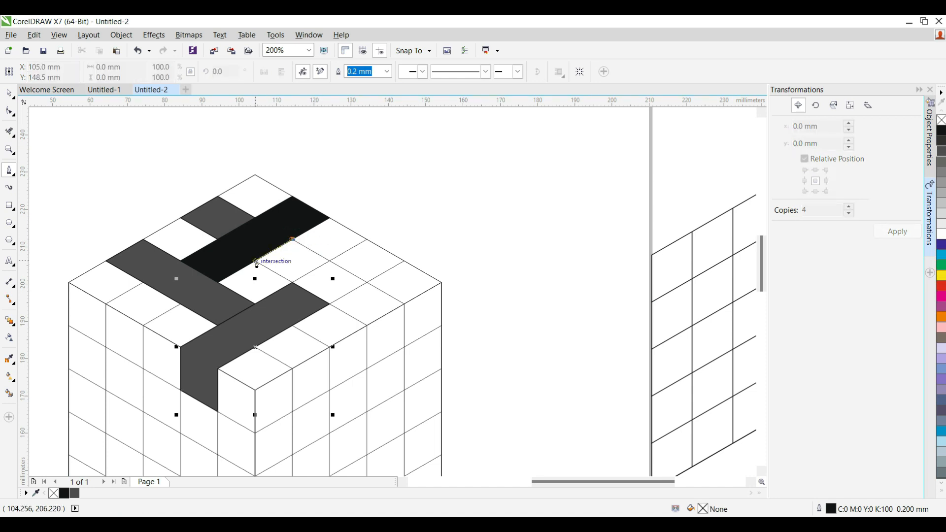
{"action": "left_click", "coordinate": [256, 262]}
{"action": "left_click", "coordinate": [368, 327]}
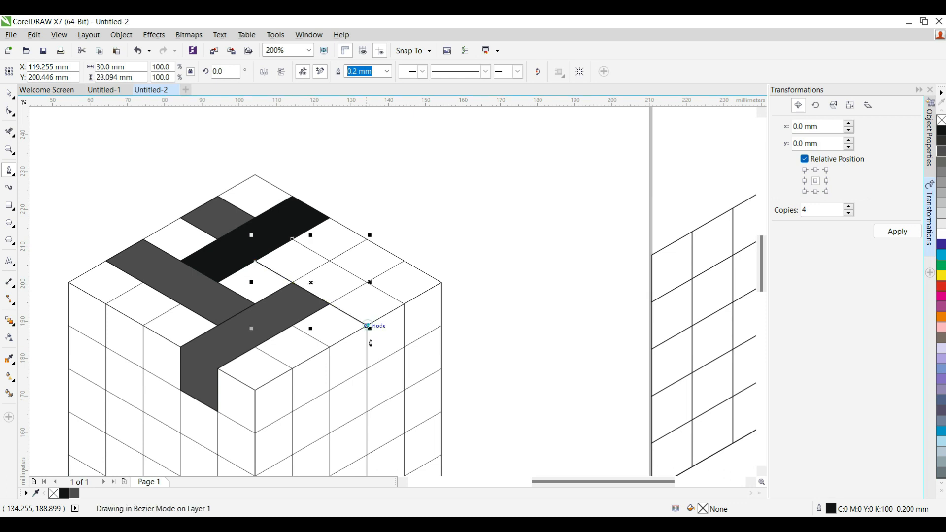
{"action": "left_click", "coordinate": [366, 369]}
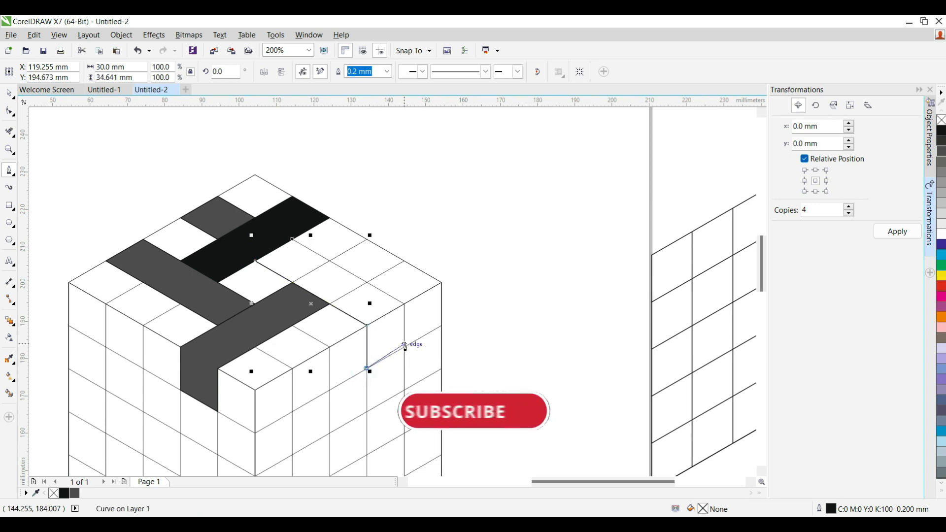
{"action": "left_click", "coordinate": [405, 348]}
{"action": "left_click", "coordinate": [405, 304]}
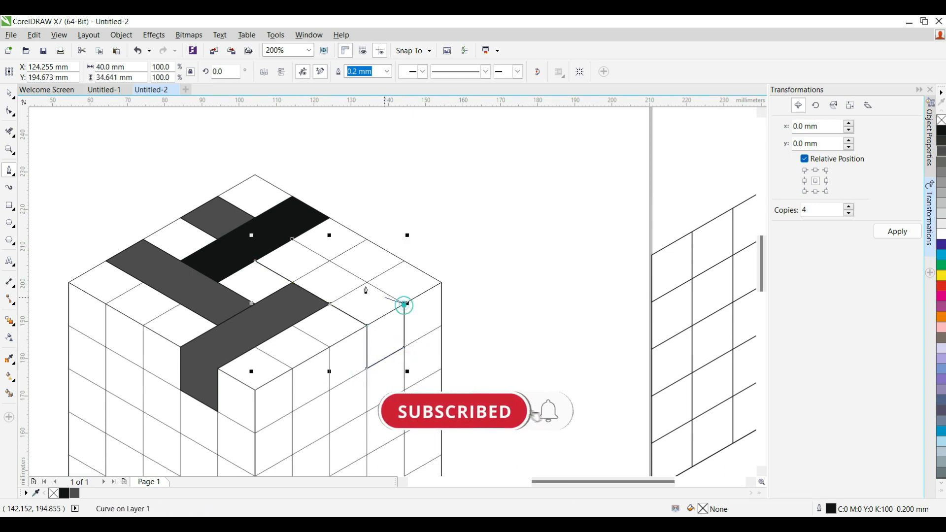
{"action": "left_click", "coordinate": [292, 241]}
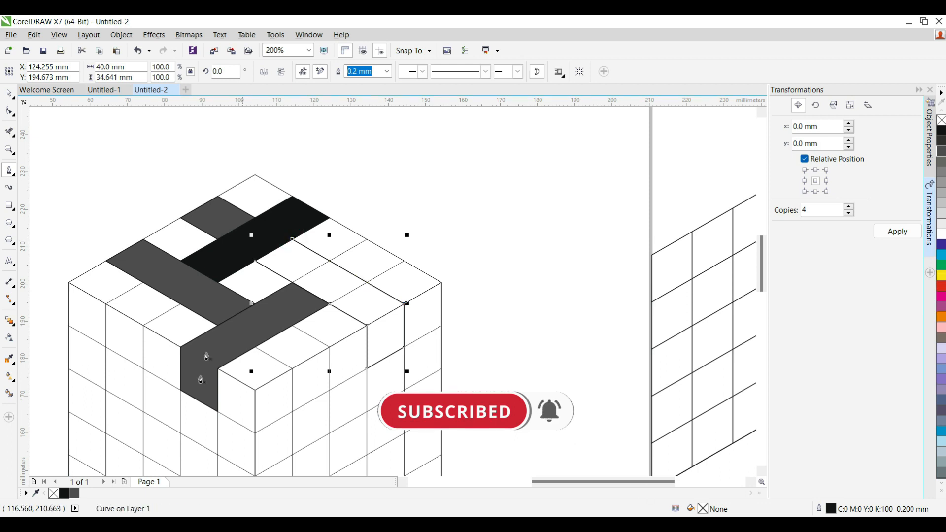
{"action": "left_click", "coordinate": [75, 493]}
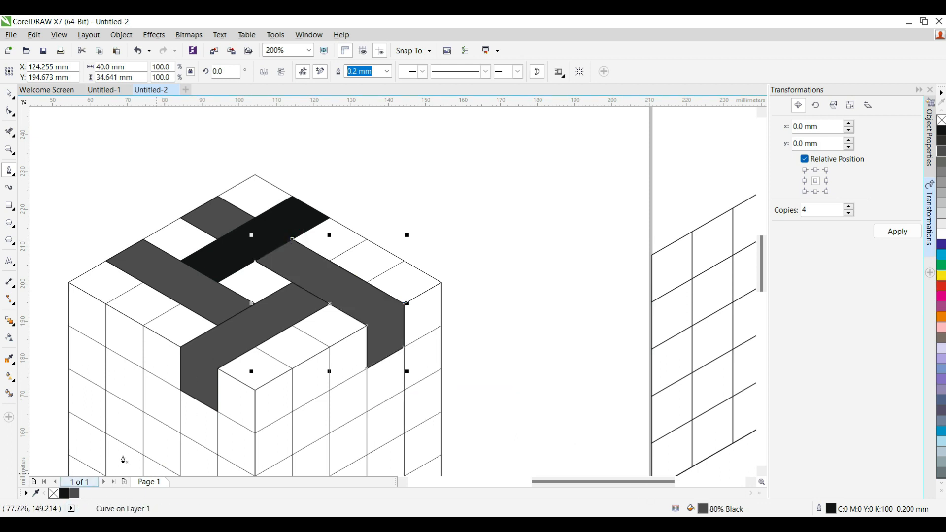
Draw a one-cell rhombus, about 20 × 11.5 mm, fourth from the top vertex along the top face's upper-right edge, and fill it 80% Black.
{"action": "left_click", "coordinate": [367, 240]}
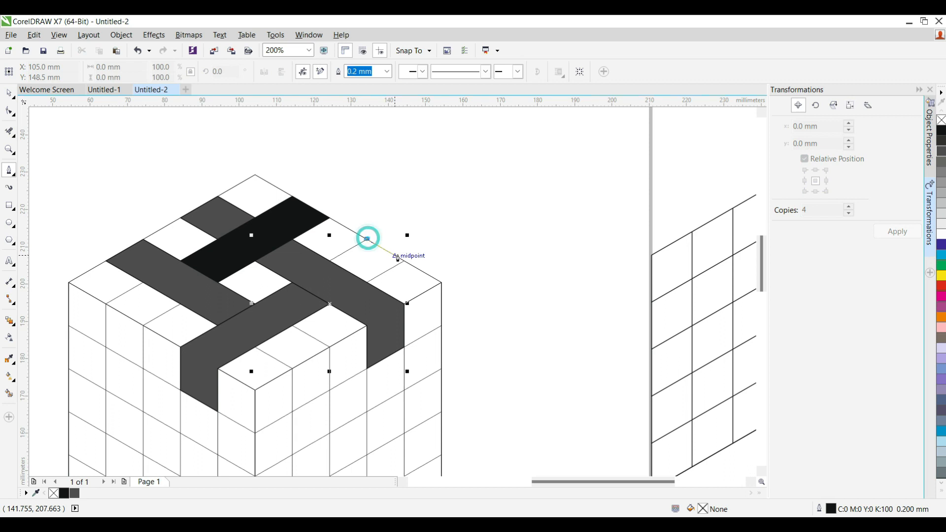
{"action": "left_click", "coordinate": [405, 261]}
{"action": "left_click", "coordinate": [367, 286]}
{"action": "left_click", "coordinate": [330, 262]}
{"action": "left_click", "coordinate": [369, 241]}
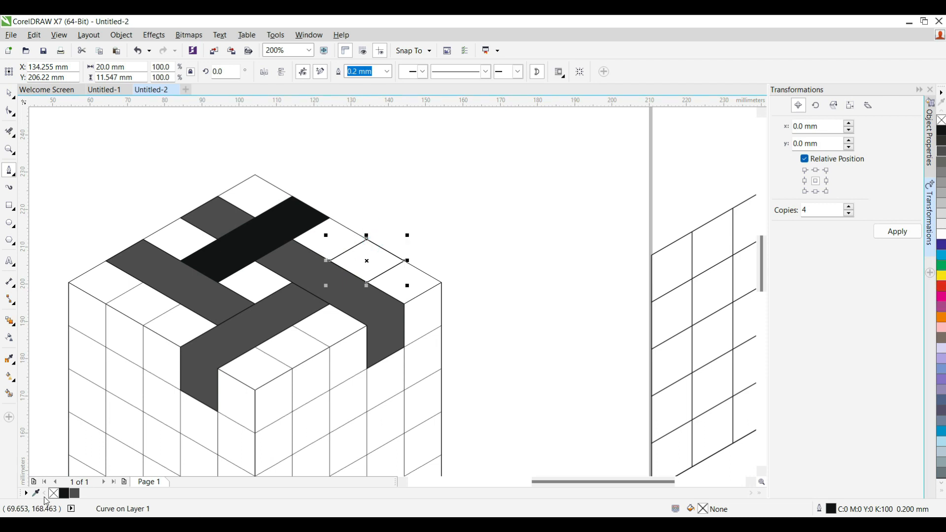
{"action": "left_click", "coordinate": [74, 494]}
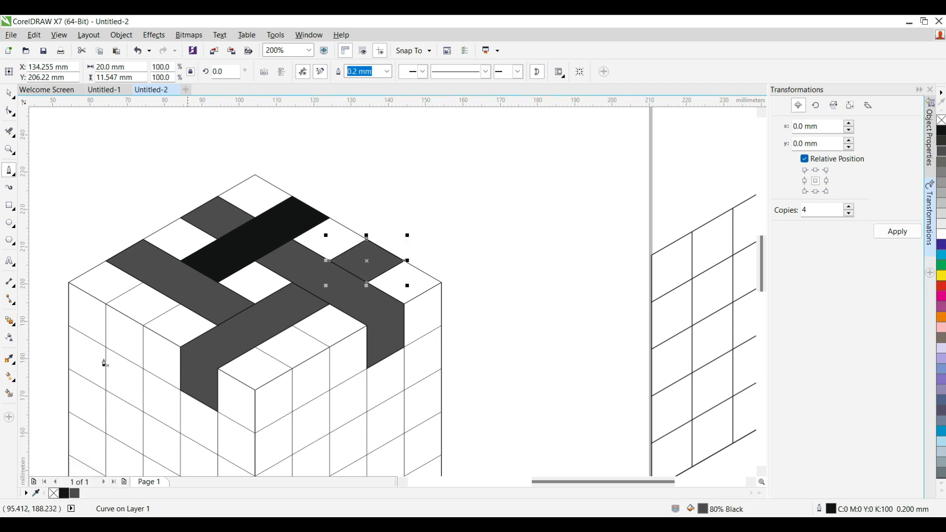
Start a band outline around the top-face cell above the left face's second column, ending on the edge shared by both faces.
{"action": "left_click", "coordinate": [143, 284]}
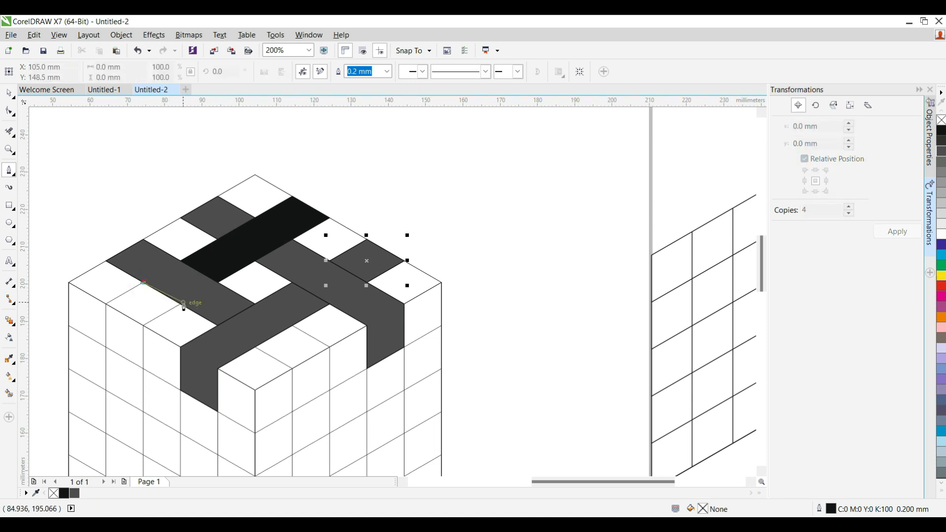
{"action": "left_click", "coordinate": [182, 305]}
{"action": "left_click", "coordinate": [144, 326]}
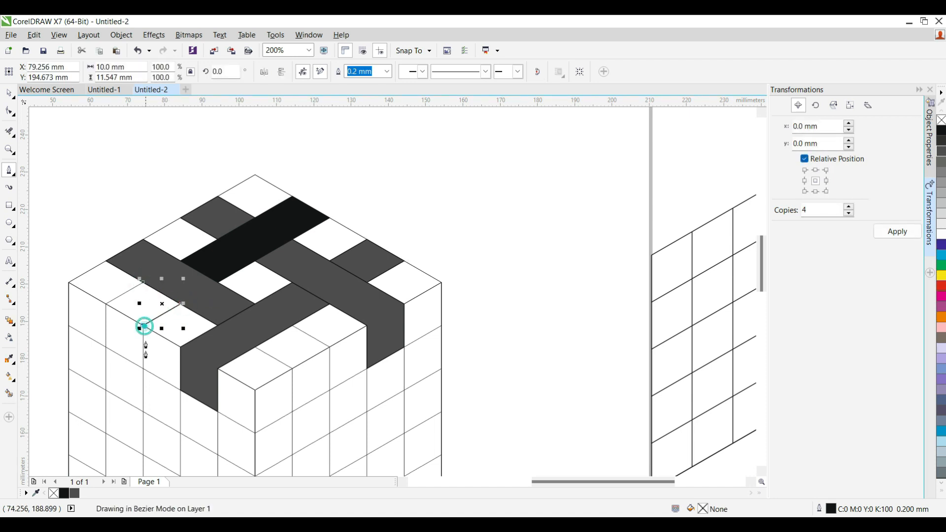
{"action": "left_click", "coordinate": [143, 456]}
{"action": "left_click", "coordinate": [105, 433]}
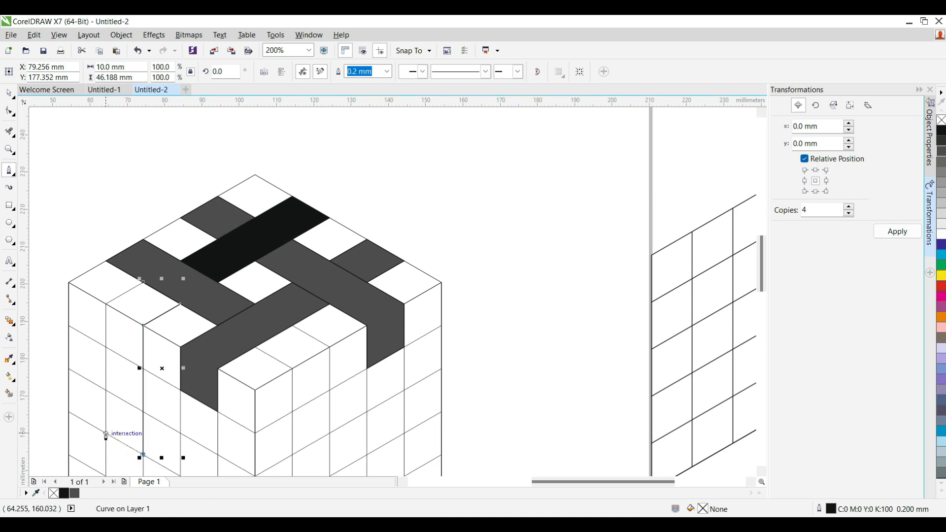
{"action": "left_click", "coordinate": [105, 304]}
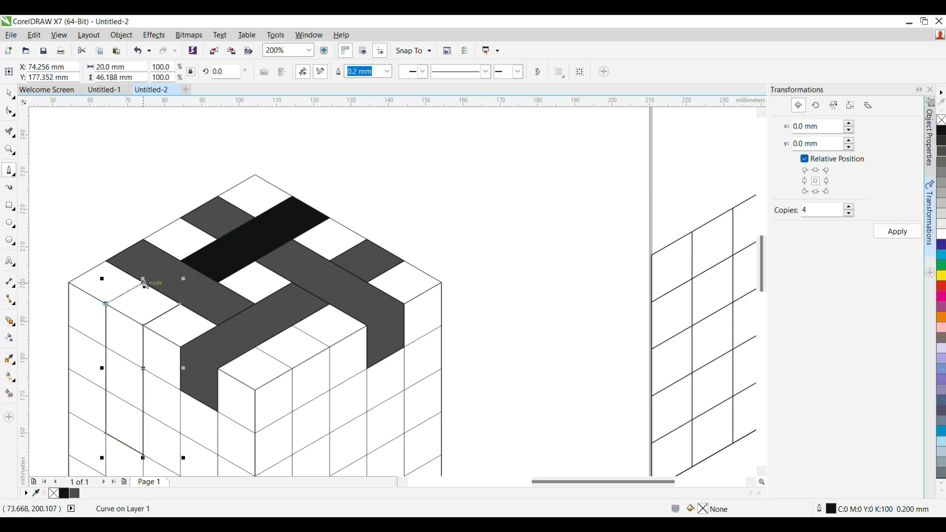
{"action": "left_click", "coordinate": [143, 280]}
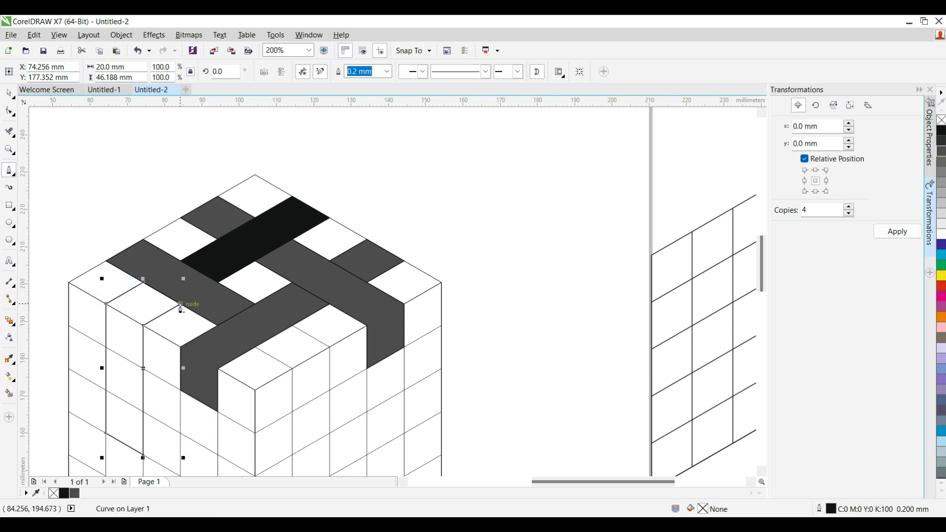
{"action": "key", "text": "ctrl+z"}
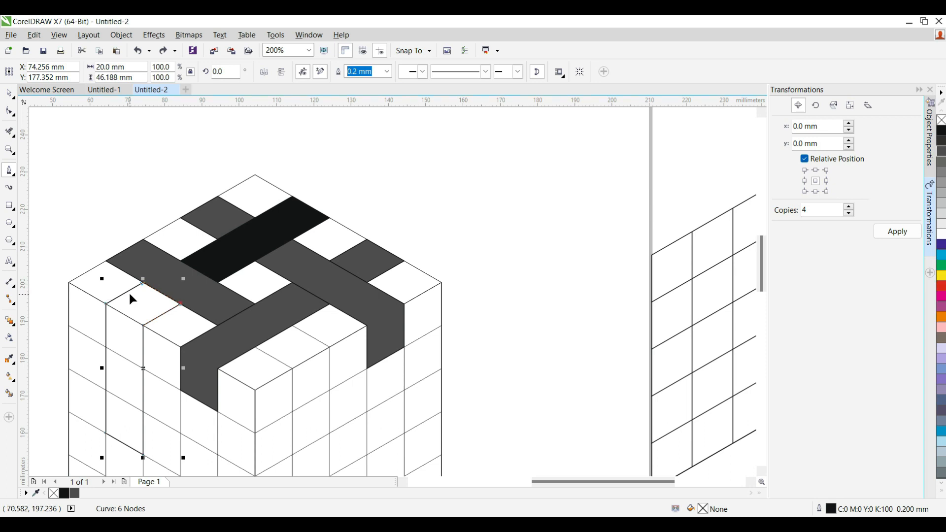
{"action": "left_click", "coordinate": [74, 493]}
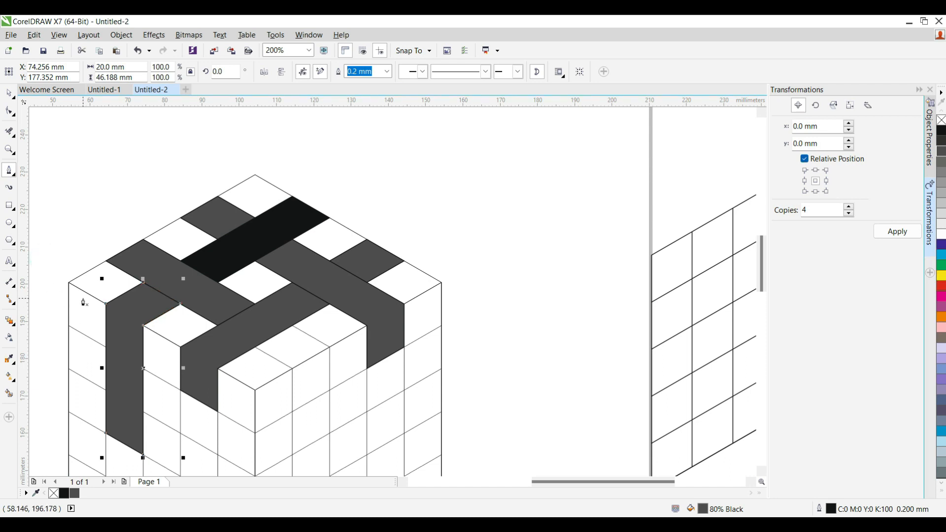
{"action": "key", "text": "ctrl+z"}
{"action": "key", "text": "ctrl+z"}
Continue the band three cells down the left face's second column, close it at about 20 × 46.2 mm and fill it 80% Black.
{"action": "left_click", "coordinate": [143, 457]}
{"action": "left_click", "coordinate": [106, 430]}
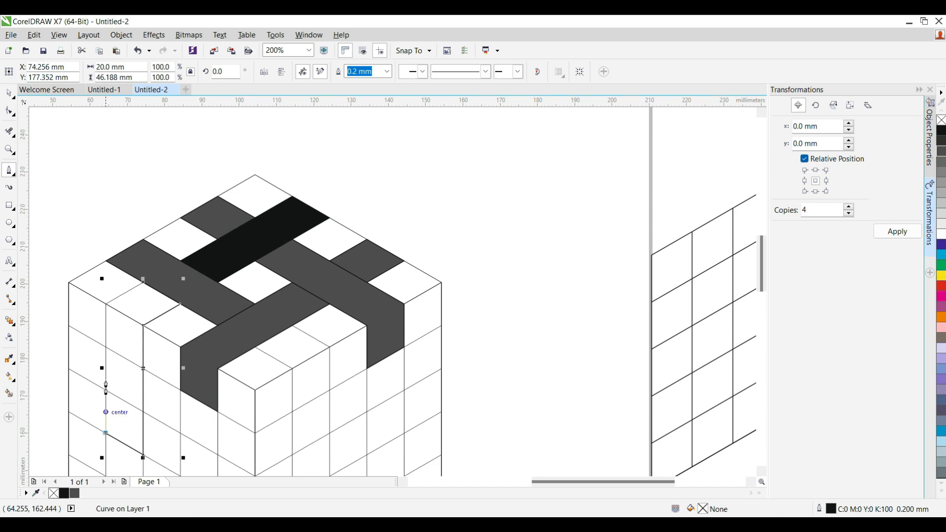
{"action": "left_click", "coordinate": [107, 307]}
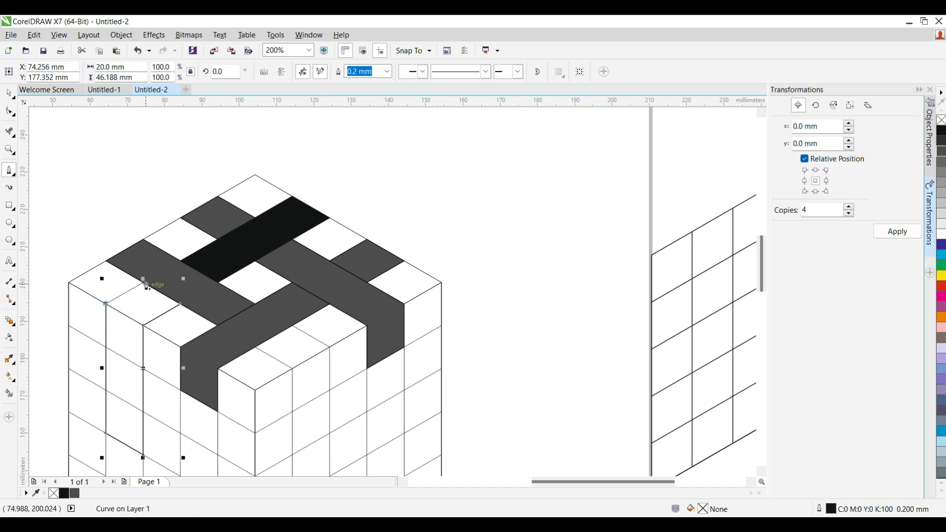
{"action": "left_click", "coordinate": [143, 283]}
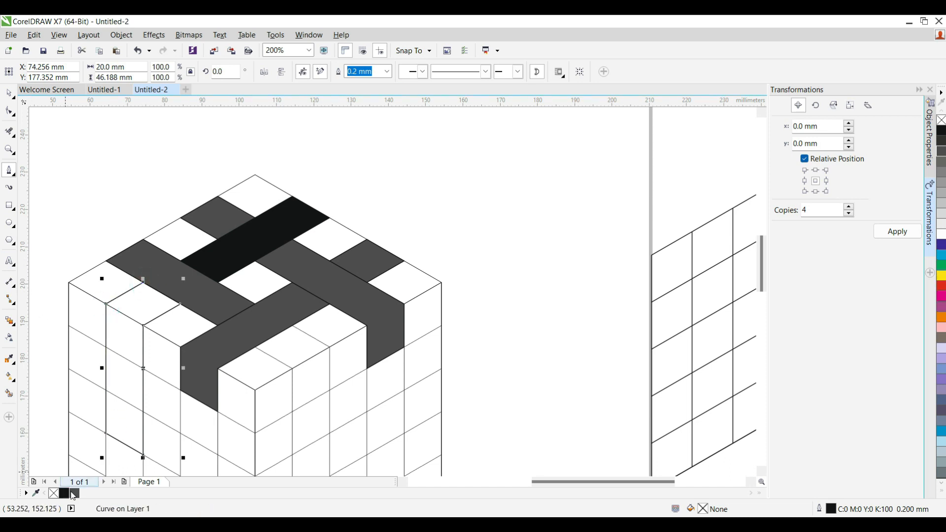
{"action": "left_click", "coordinate": [77, 493]}
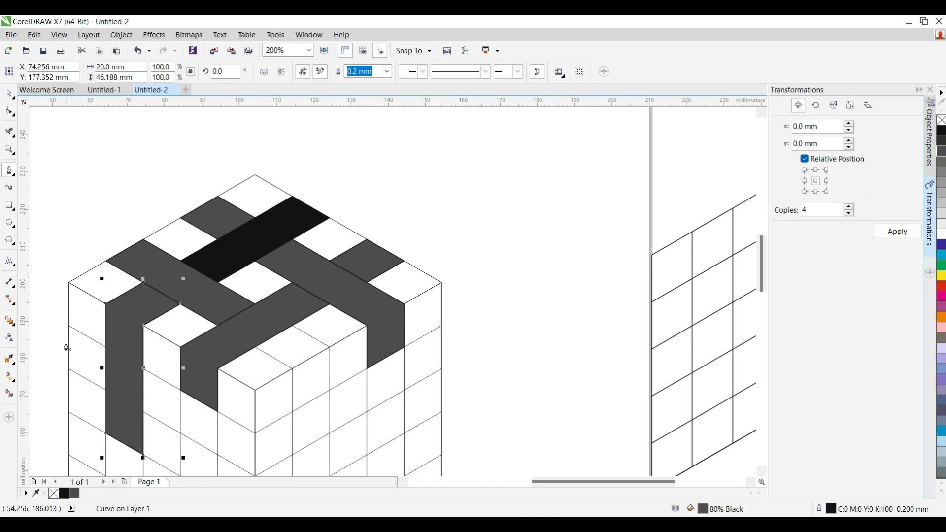
Draw a one-cell parallelogram, about 10 × 17.3 mm, in the left face's first column, second row, and fill it 80% Black.
{"action": "left_click", "coordinate": [69, 327]}
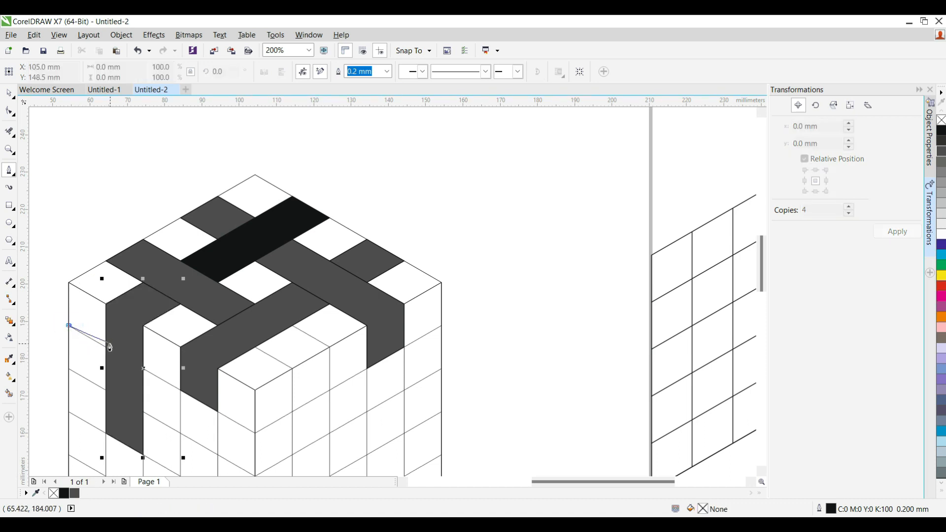
{"action": "left_click", "coordinate": [106, 348]}
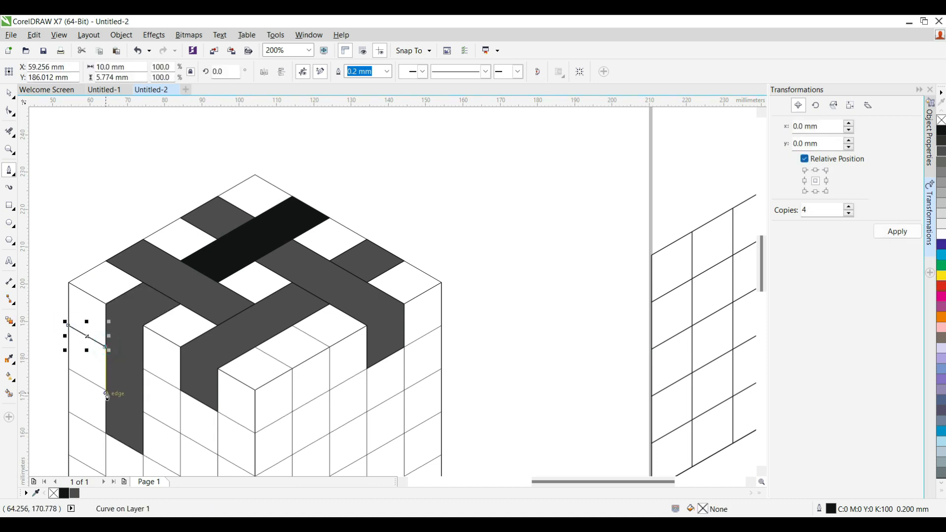
{"action": "left_click", "coordinate": [106, 393]}
{"action": "left_click", "coordinate": [69, 368]}
{"action": "left_click", "coordinate": [69, 326]}
{"action": "left_click", "coordinate": [75, 493]}
Draw a closed second-row band, about 40 × 28.9 mm, over three left-face cells and around the front edge onto one right-face cell; fill it 80% Black.
{"action": "scroll", "coordinate": [199, 251], "scroll_direction": "down", "scroll_amount": 2}
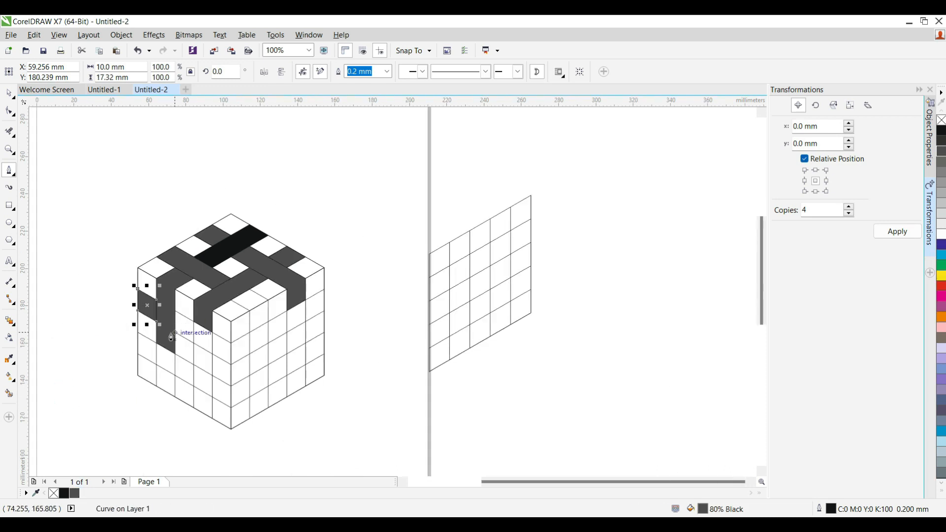
{"action": "left_click", "coordinate": [179, 291]}
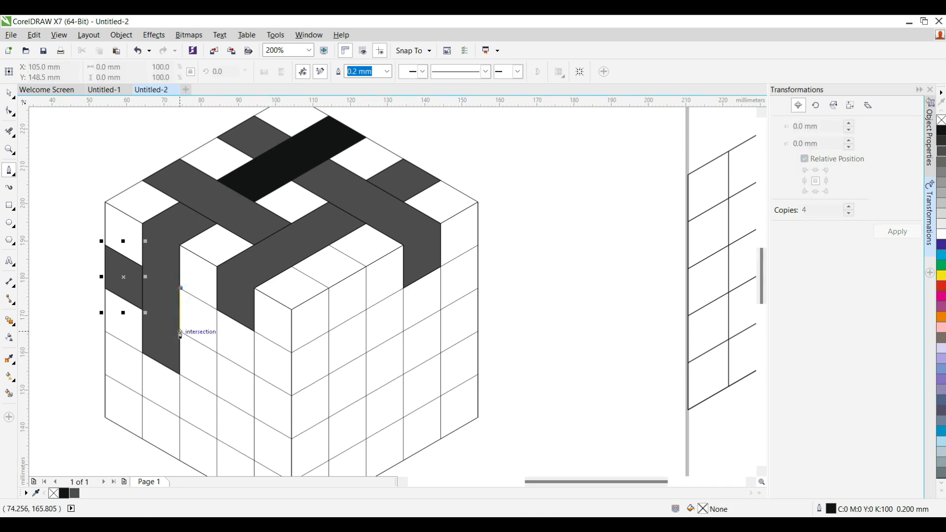
{"action": "left_click", "coordinate": [181, 334]}
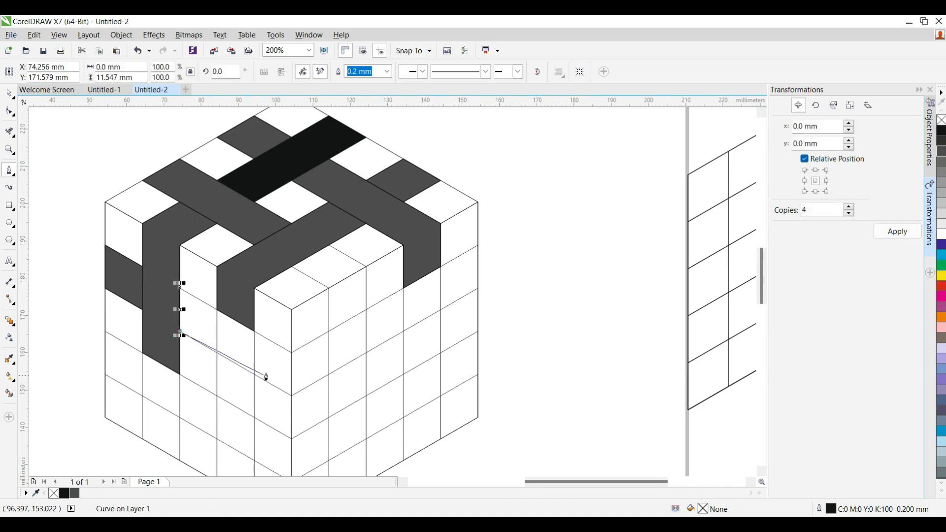
{"action": "double_click", "coordinate": [291, 397]}
{"action": "left_click", "coordinate": [329, 376]}
{"action": "left_click", "coordinate": [329, 332]}
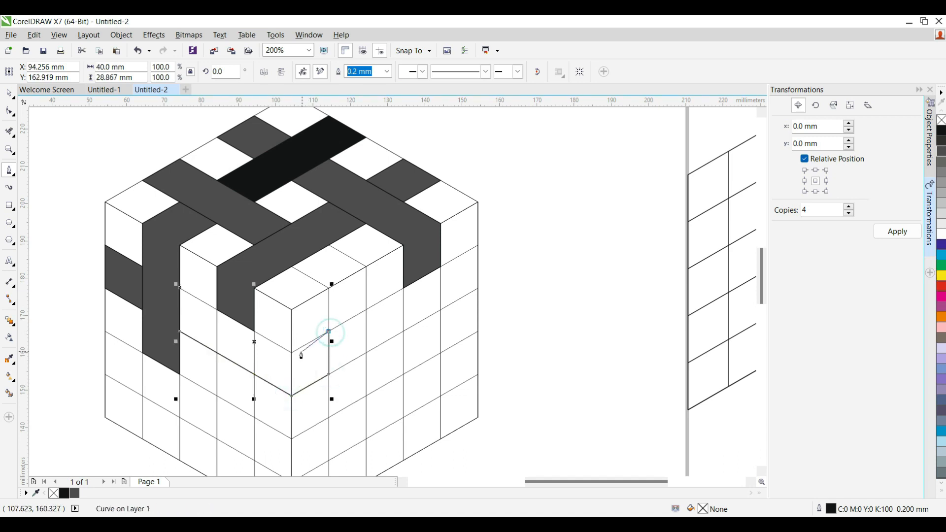
{"action": "left_click", "coordinate": [292, 353]}
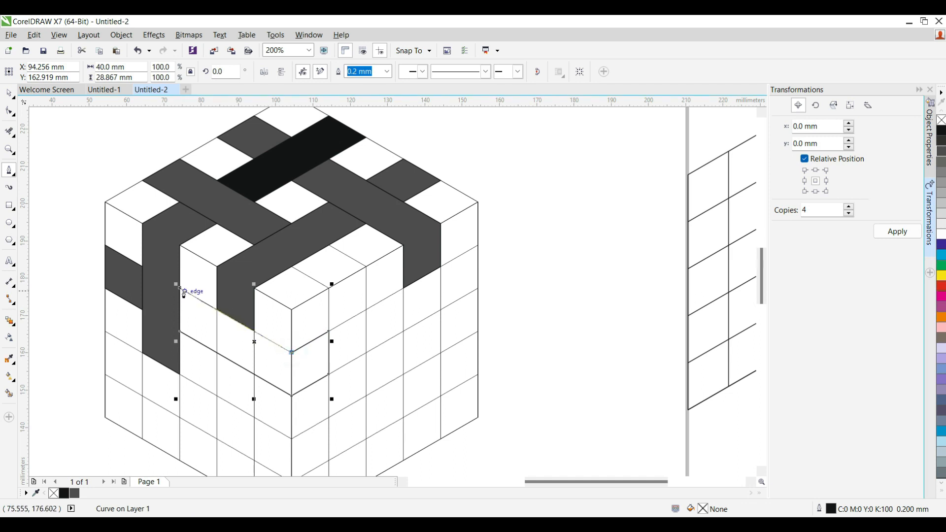
{"action": "left_click", "coordinate": [181, 289]}
{"action": "left_click", "coordinate": [74, 493]}
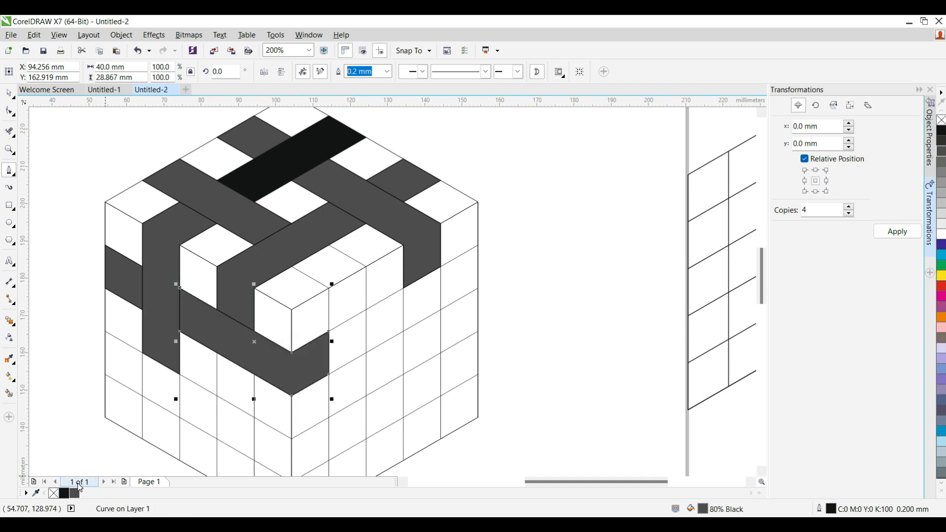
Draw a closed band, about 20 × 46.2 mm, over one top-face cell and three cells down the right face's second column; fill it 80% Black.
{"action": "left_click", "coordinate": [292, 267]}
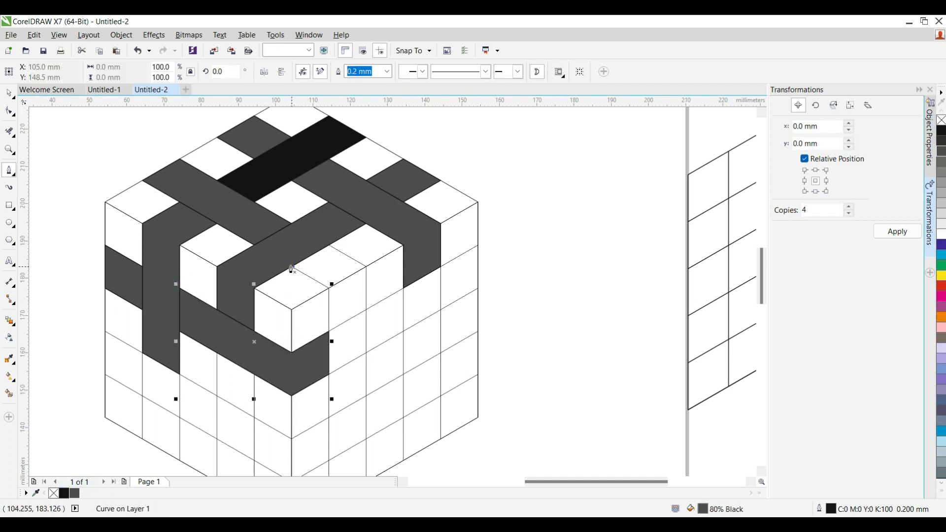
{"action": "left_click", "coordinate": [329, 247]}
{"action": "left_click", "coordinate": [366, 269]}
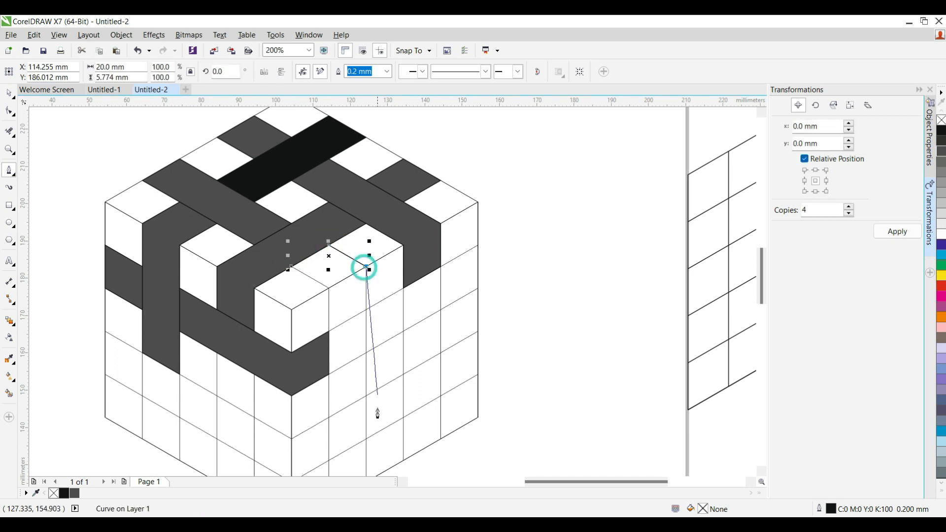
{"action": "left_click", "coordinate": [367, 397]}
{"action": "left_click", "coordinate": [329, 417]}
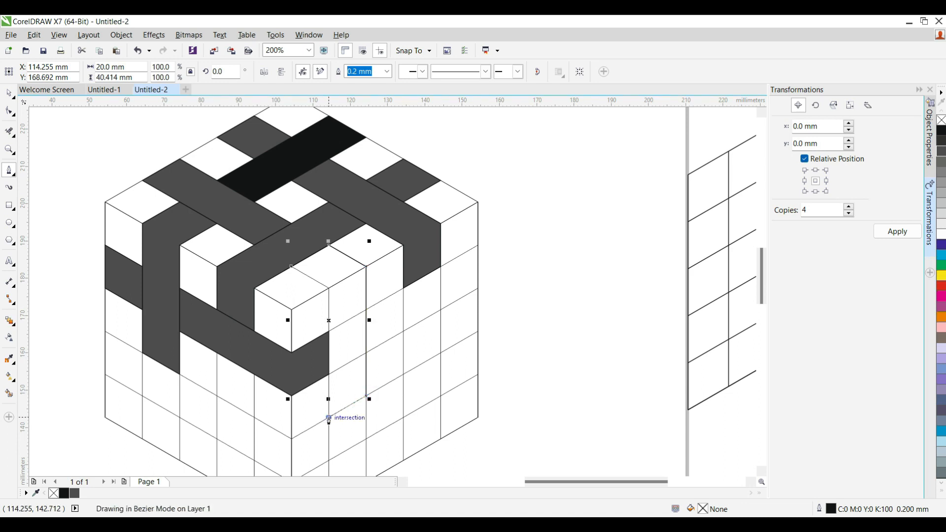
{"action": "left_click", "coordinate": [329, 289]}
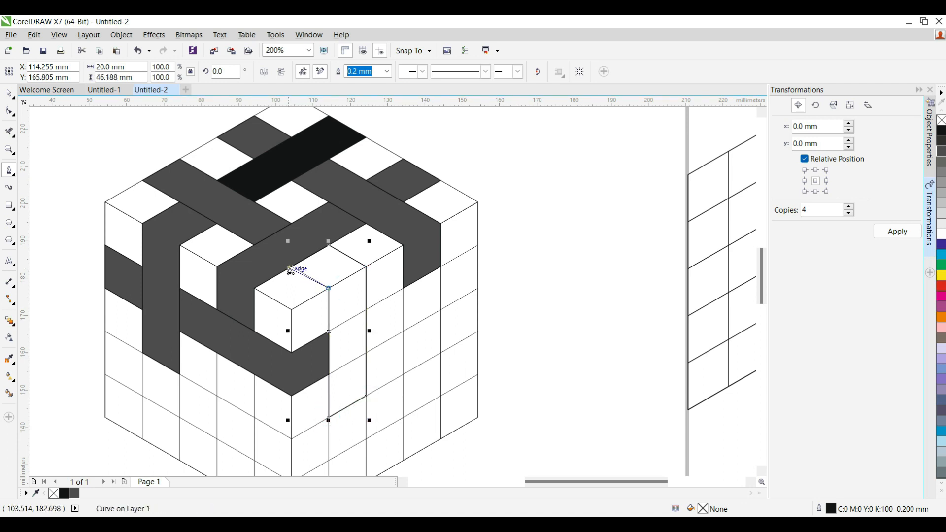
{"action": "left_click", "coordinate": [291, 269]}
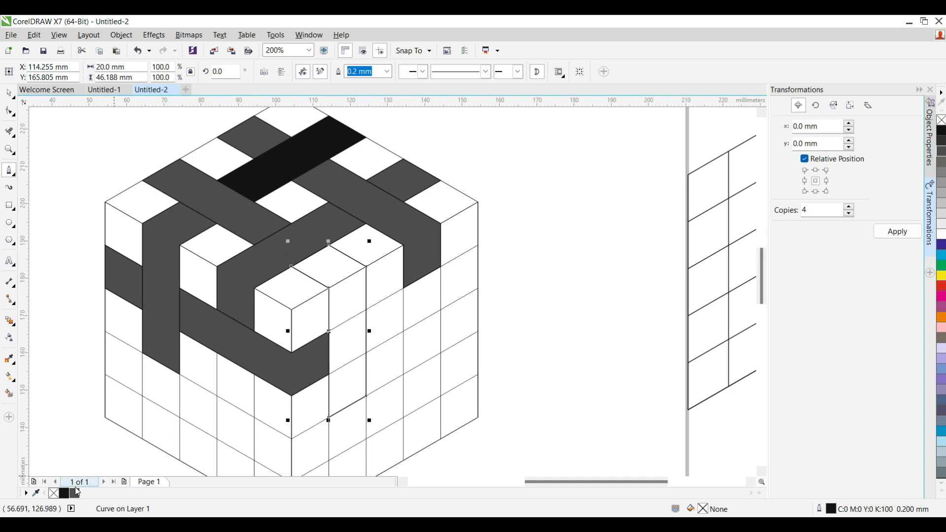
{"action": "left_click", "coordinate": [76, 492]}
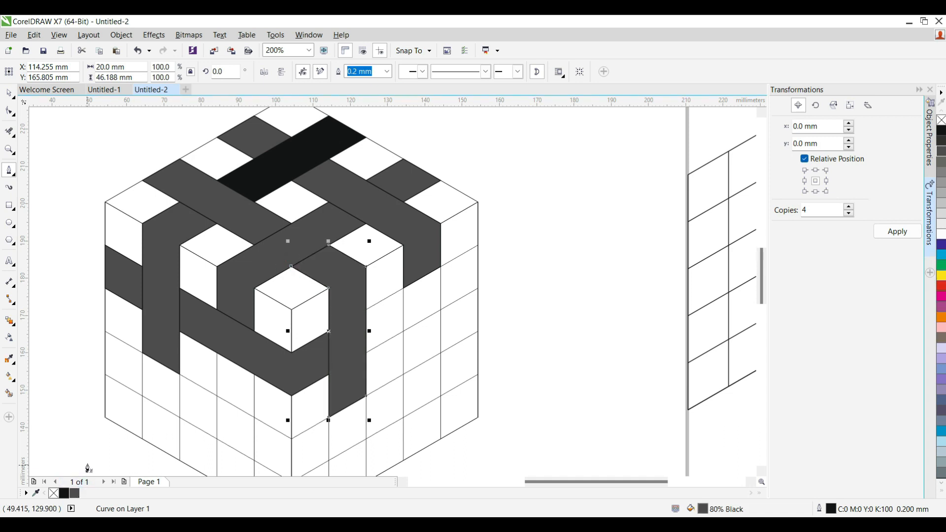
Draw a closed second-row band, about 30 × 28.9 mm, across the right face's third to fifth columns and fill it 80% Black.
{"action": "left_click", "coordinate": [478, 246]}
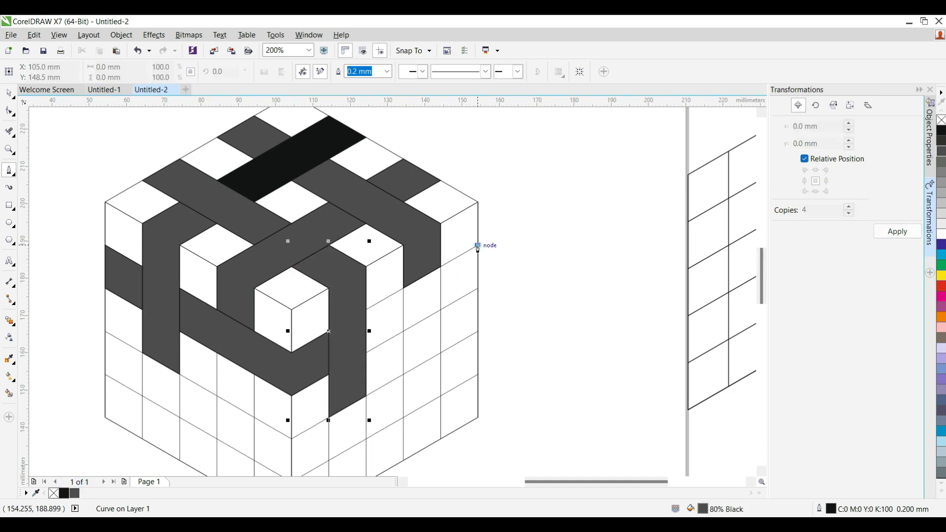
{"action": "left_click", "coordinate": [366, 310]}
{"action": "left_click", "coordinate": [366, 353]}
{"action": "left_click", "coordinate": [478, 288]}
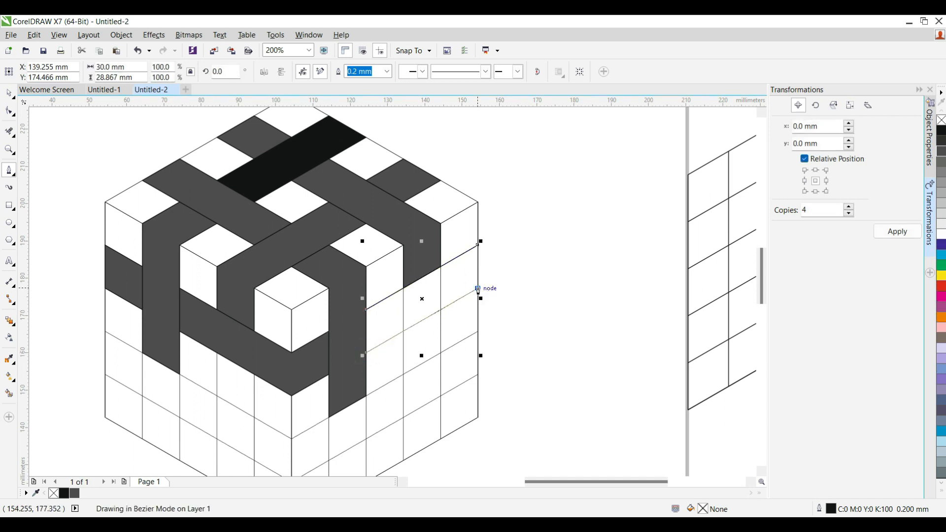
{"action": "left_click", "coordinate": [480, 246]}
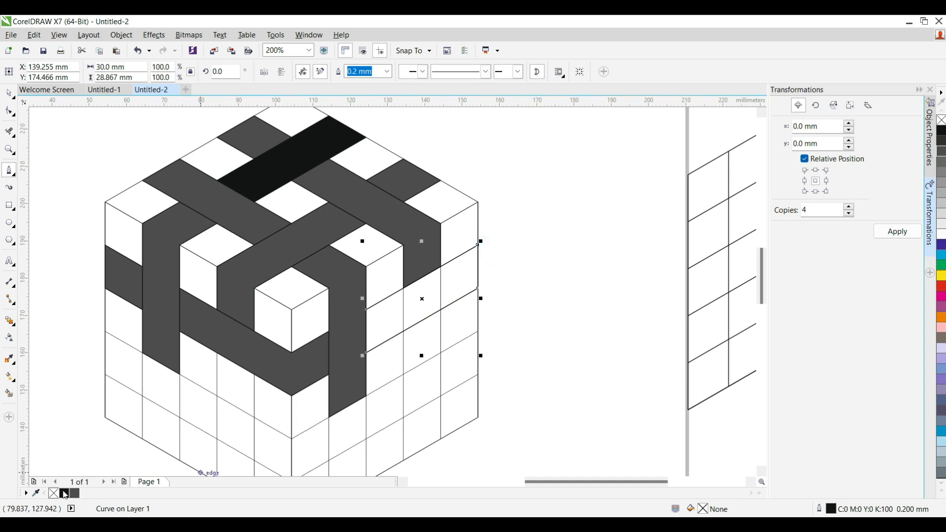
{"action": "left_click", "coordinate": [65, 494]}
Draw a closed fourth-row band, about 40 × 28.9 mm, from one left-face cell around the front edge over three right-face cells; fill it 80% Black.
{"action": "scroll", "coordinate": [442, 147], "scroll_direction": "down", "scroll_amount": 2}
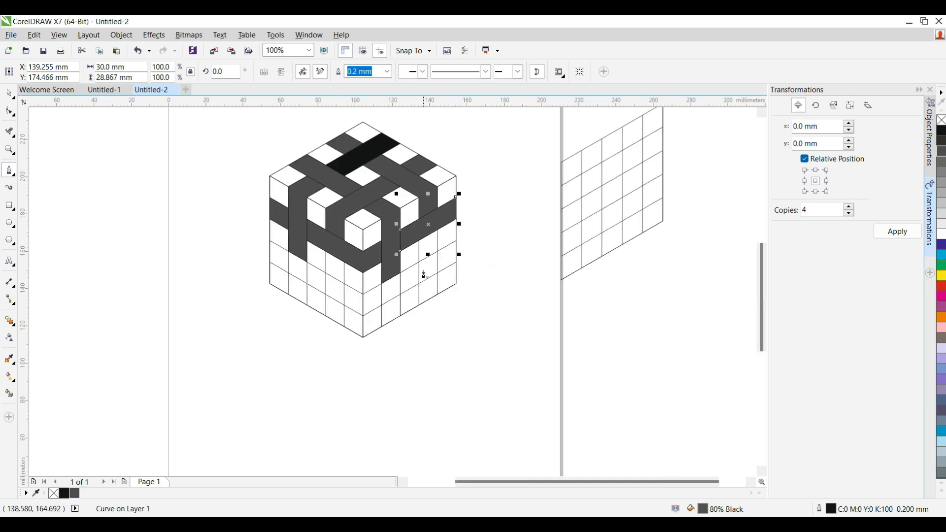
{"action": "scroll", "coordinate": [429, 271], "scroll_direction": "up", "scroll_amount": 2}
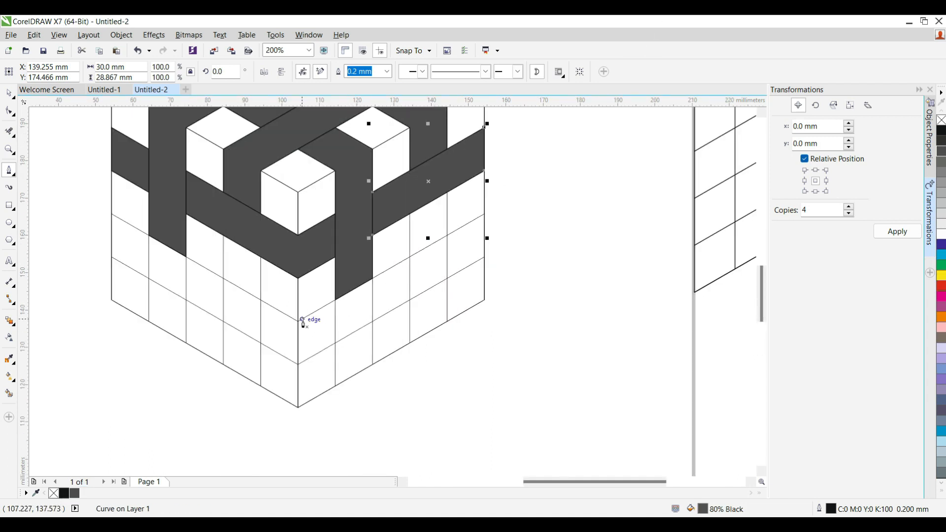
{"action": "left_click", "coordinate": [260, 303]}
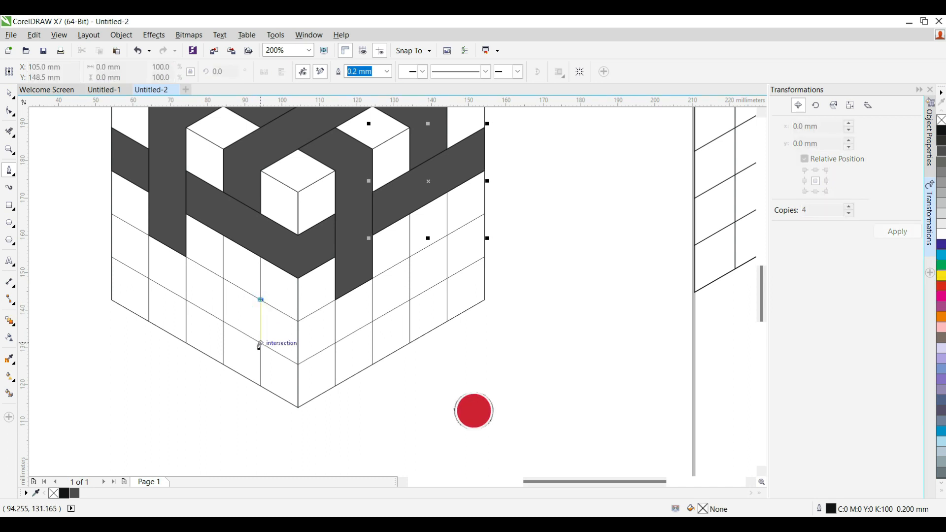
{"action": "left_click", "coordinate": [261, 345]}
{"action": "left_click", "coordinate": [298, 363]}
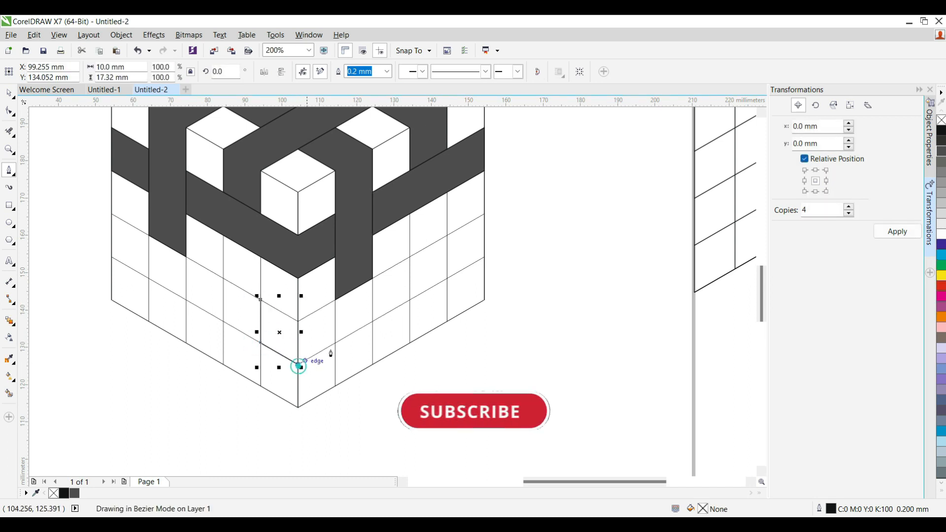
{"action": "left_click", "coordinate": [412, 299]}
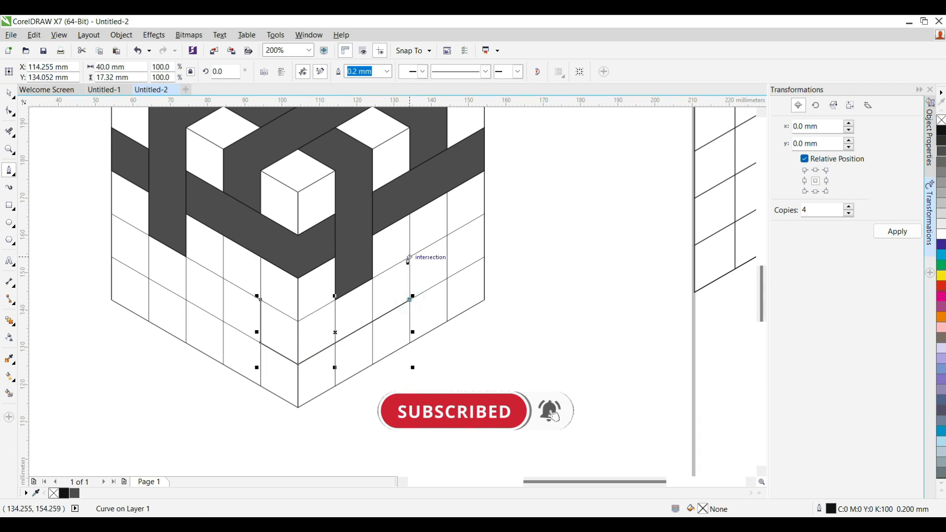
{"action": "left_click", "coordinate": [409, 257]}
{"action": "left_click", "coordinate": [298, 321]}
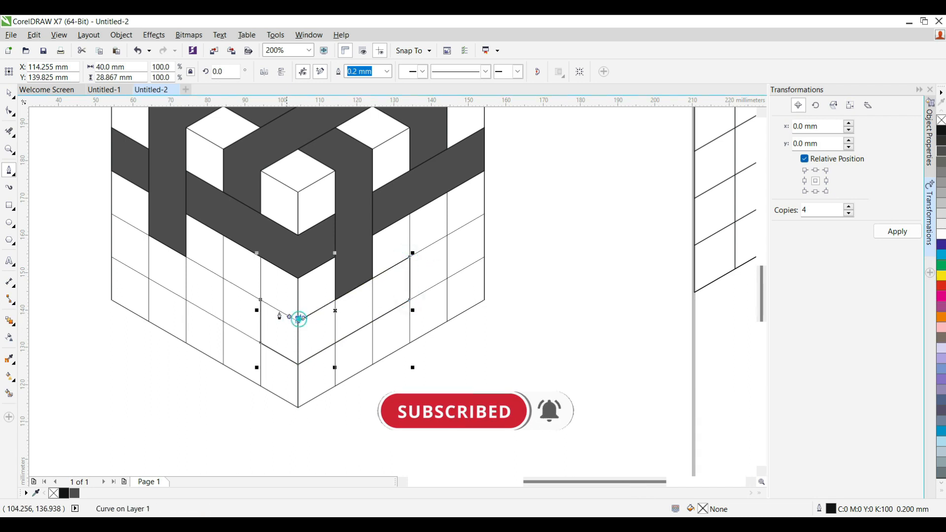
{"action": "left_click", "coordinate": [261, 301]}
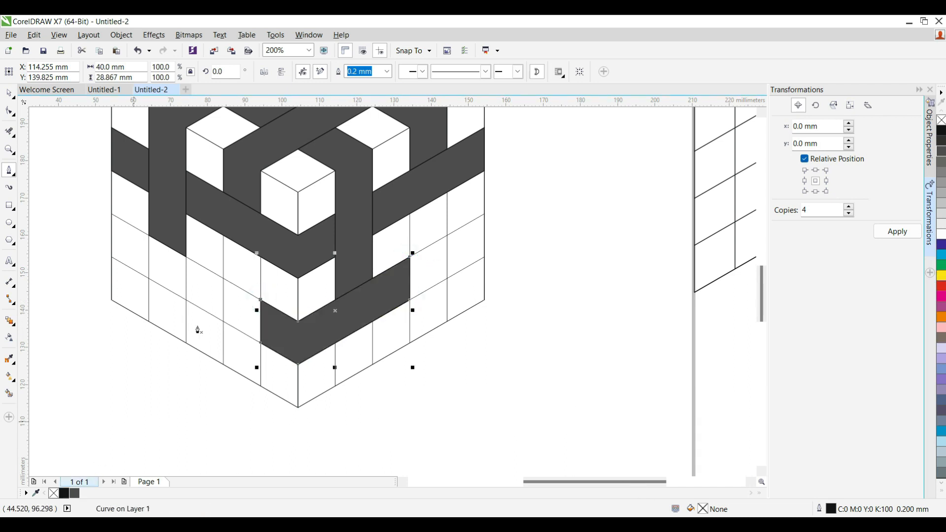
Draw a closed band, about 10 × 40.4 mm, over the lower three cells of the left face's fourth column and fill it 80% Black.
{"action": "left_click", "coordinate": [223, 236]}
{"action": "left_click", "coordinate": [263, 257]}
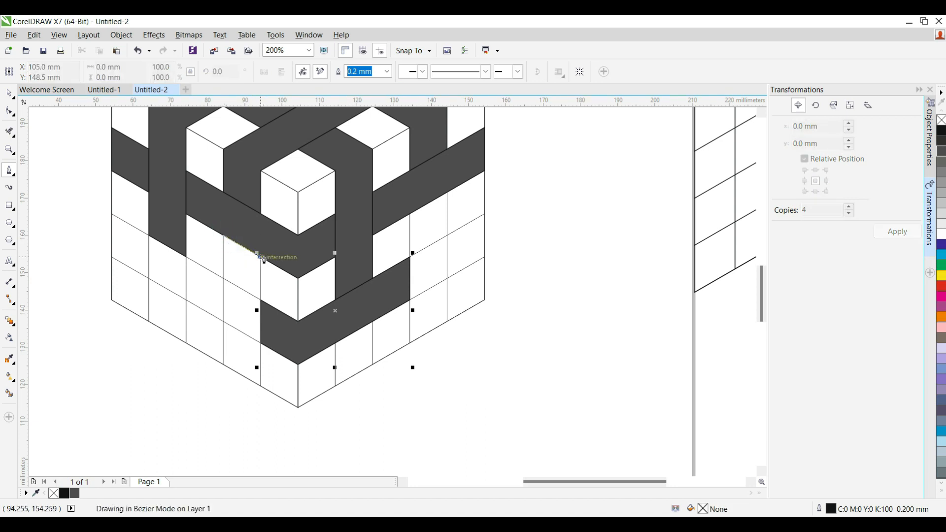
{"action": "left_click", "coordinate": [262, 387]}
{"action": "left_click", "coordinate": [224, 365]}
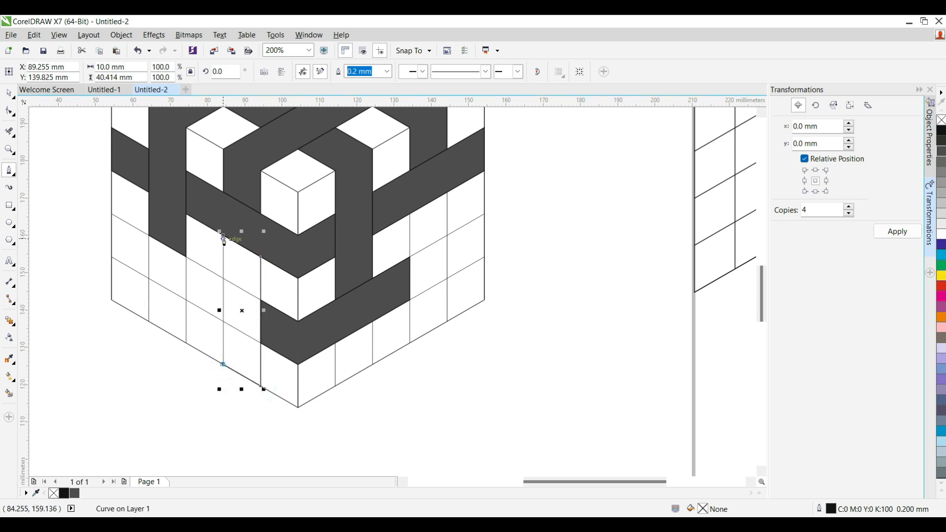
{"action": "left_click", "coordinate": [224, 237]}
{"action": "left_click", "coordinate": [74, 493]}
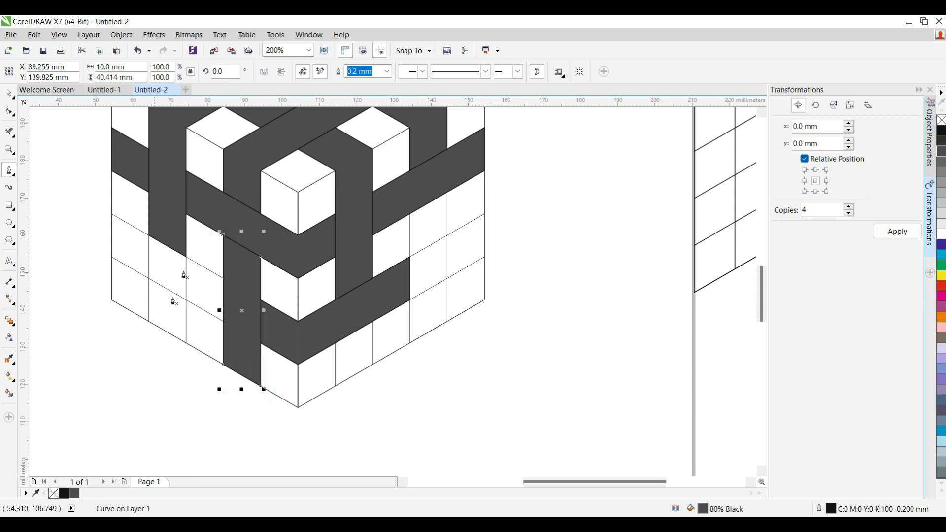
Draw a closed fourth-row band, about 30 × 28.9 mm, across the left face's first three columns and fill it 80% Black.
{"action": "left_click", "coordinate": [112, 215]}
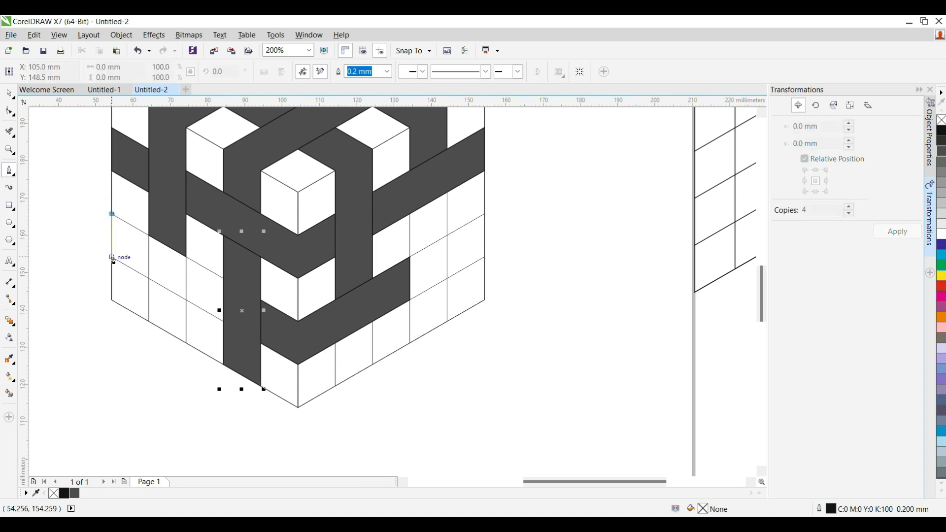
{"action": "left_click", "coordinate": [113, 258]}
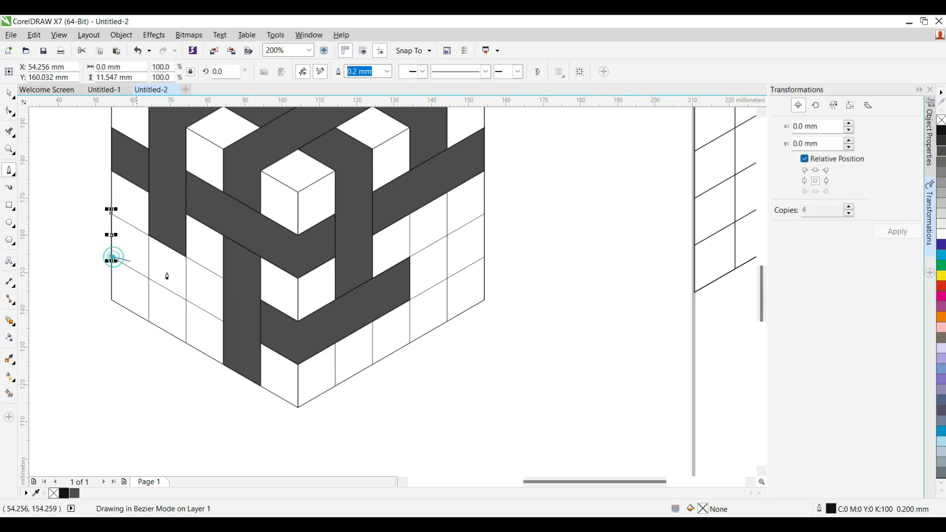
{"action": "left_click", "coordinate": [225, 322]}
{"action": "left_click", "coordinate": [224, 278]}
{"action": "left_click", "coordinate": [111, 213]}
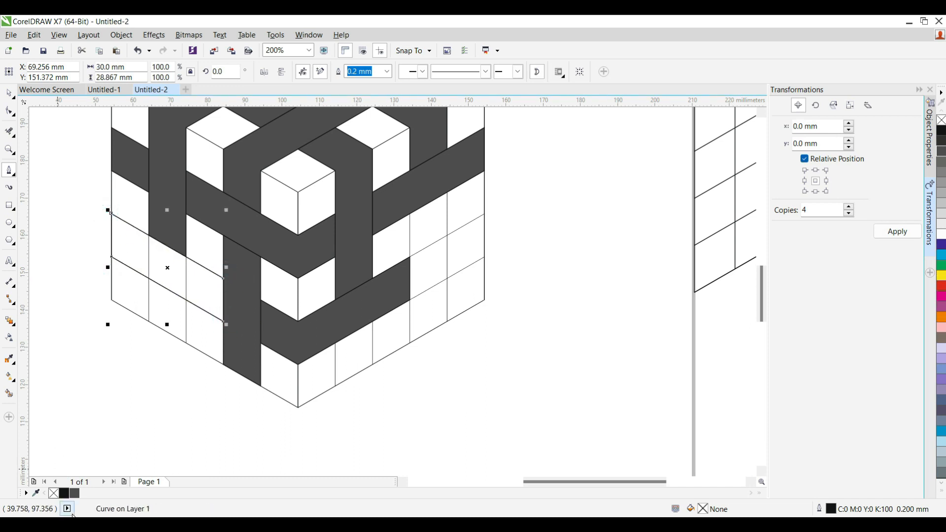
{"action": "left_click", "coordinate": [74, 494]}
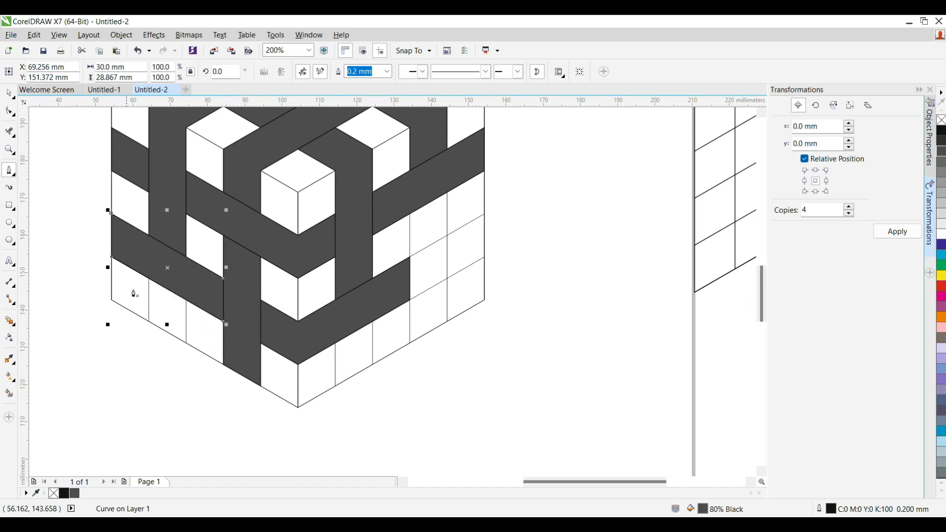
Draw a one-cell parallelogram, about 10 × 17.3 mm, in the left face's second column, bottom row, and fill it 80% Black.
{"action": "left_click", "coordinate": [149, 323]}
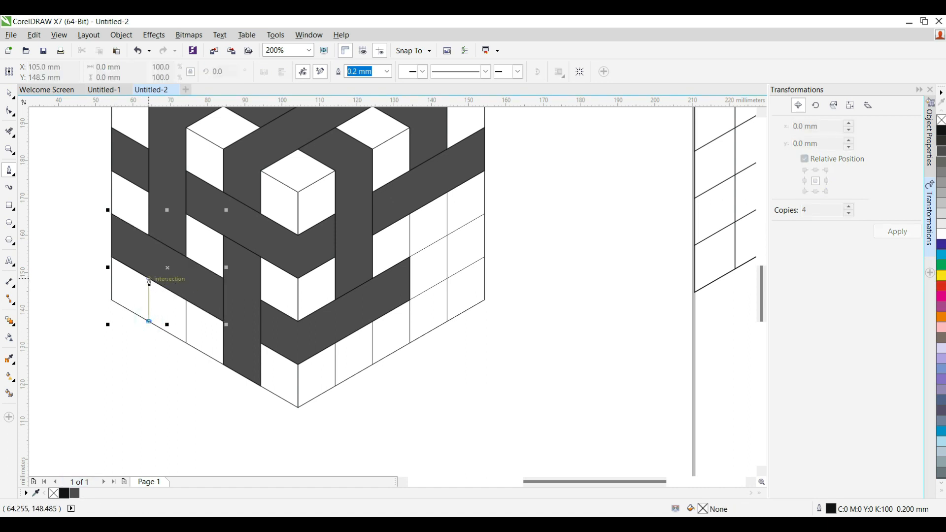
{"action": "left_click", "coordinate": [148, 280]}
{"action": "left_click", "coordinate": [187, 300]}
{"action": "left_click", "coordinate": [187, 343]}
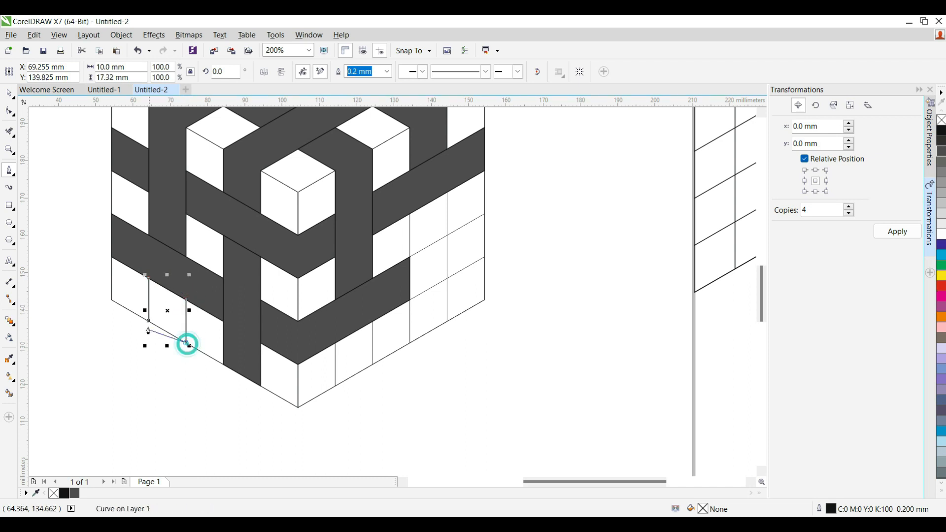
{"action": "left_click", "coordinate": [147, 324]}
{"action": "key", "text": "ctrl+z"}
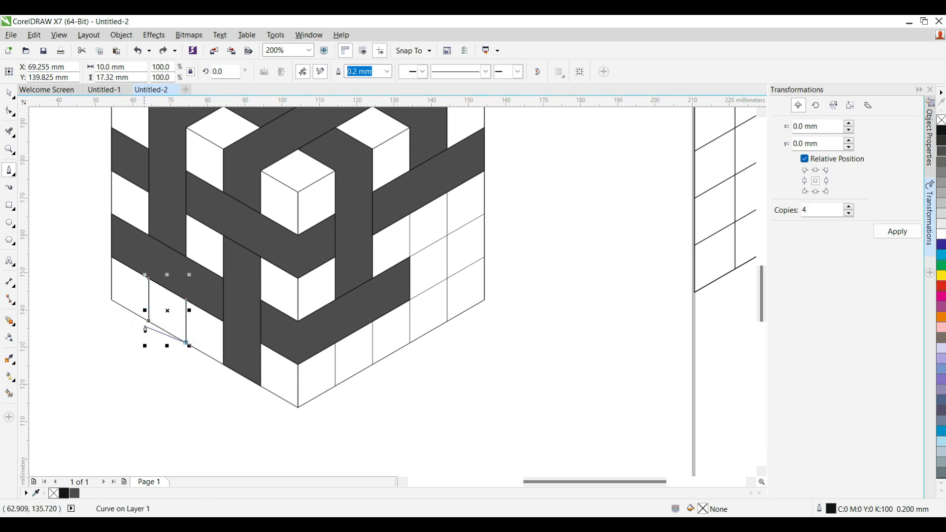
{"action": "left_click", "coordinate": [148, 324]}
{"action": "left_click", "coordinate": [74, 493]}
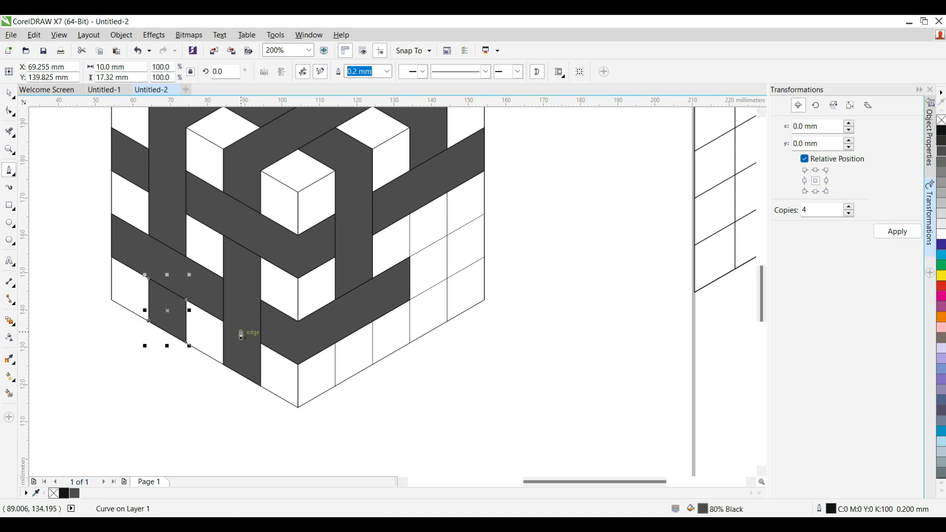
Draw a one-cell parallelogram, about 10 × 17.3 mm, in the right face's second column, bottom row, and fill it 80% Black.
{"action": "left_click", "coordinate": [335, 342]}
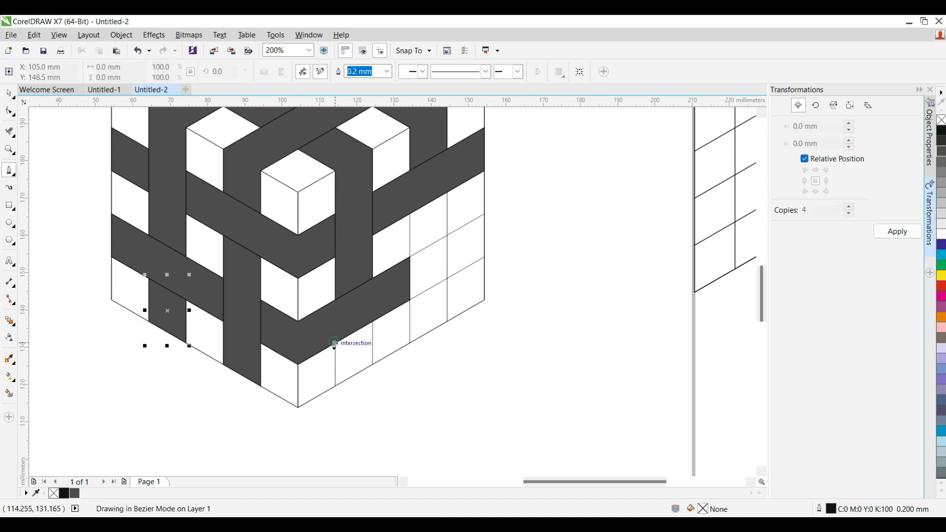
{"action": "left_click", "coordinate": [335, 390]}
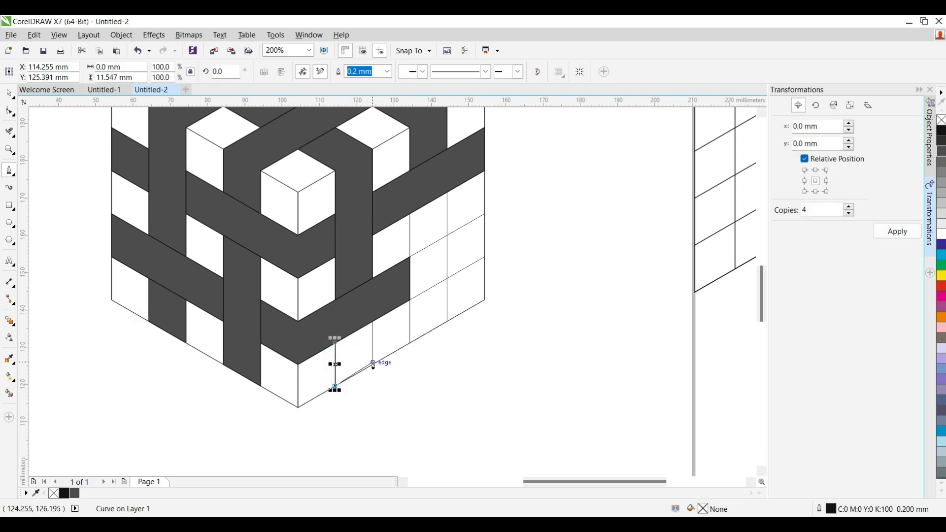
{"action": "left_click", "coordinate": [373, 366]}
{"action": "left_click", "coordinate": [372, 321]}
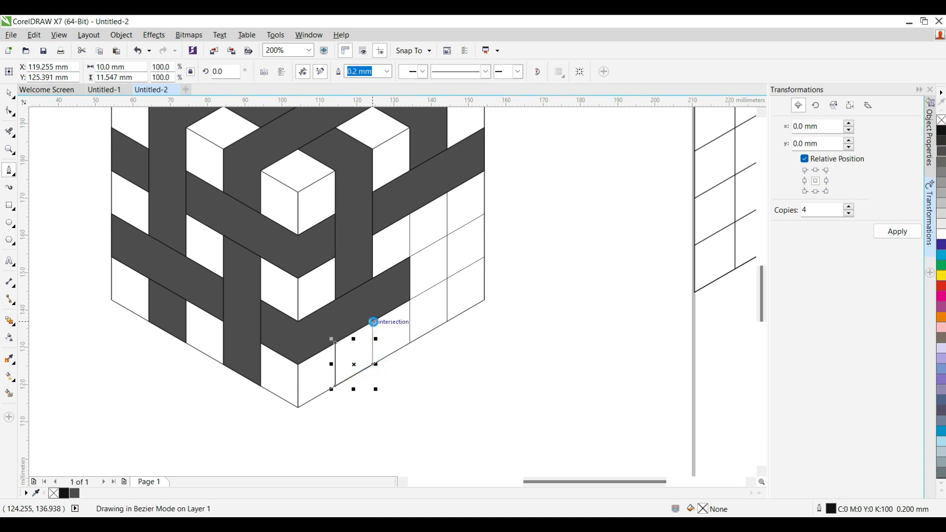
{"action": "left_click", "coordinate": [336, 343]}
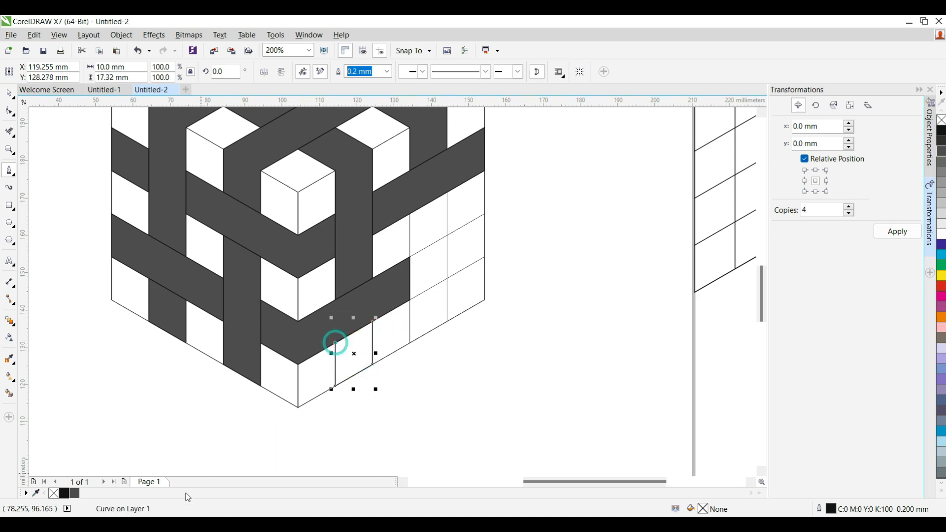
{"action": "left_click", "coordinate": [74, 493]}
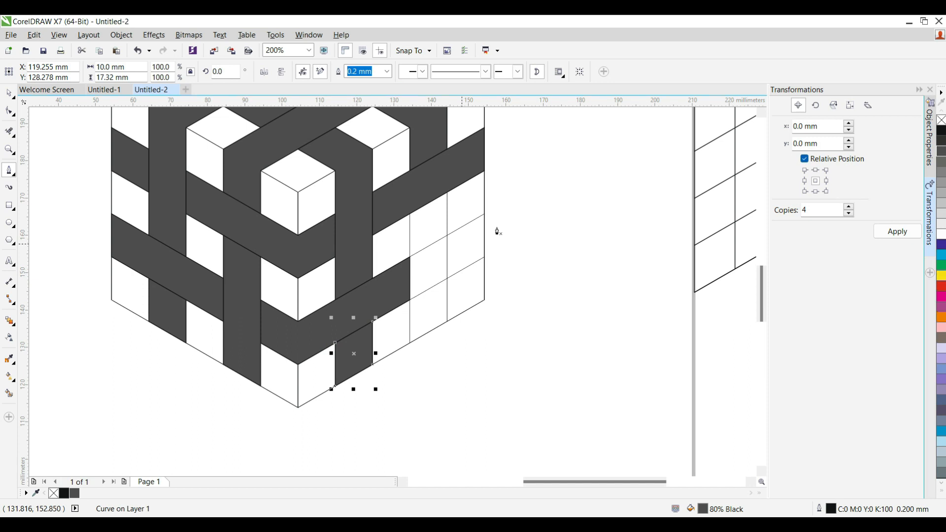
Draw a closed band, about 10 × 40.4 mm, over the lower three cells of the right face's fourth column and fill it 80% Black.
{"action": "left_click", "coordinate": [410, 216]}
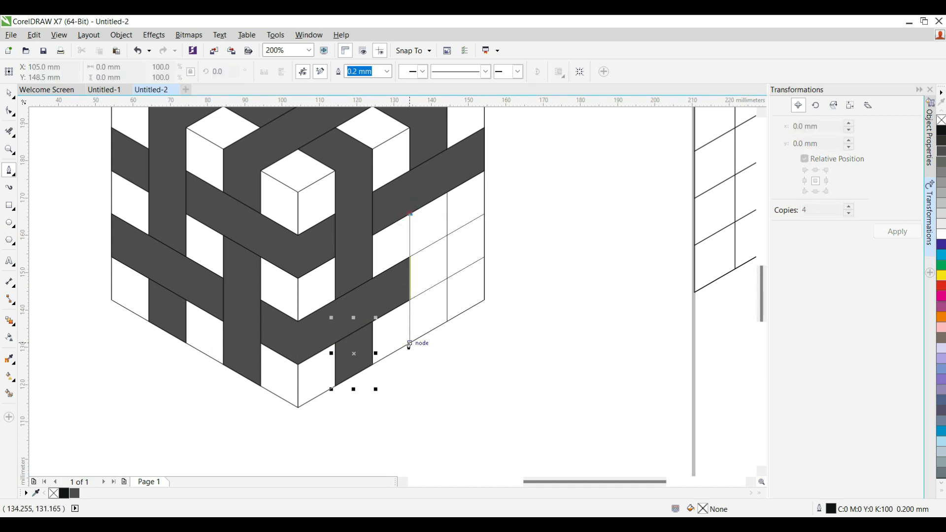
{"action": "left_click", "coordinate": [409, 343]}
{"action": "left_click", "coordinate": [447, 322]}
{"action": "left_click", "coordinate": [447, 193]}
{"action": "left_click", "coordinate": [410, 215]}
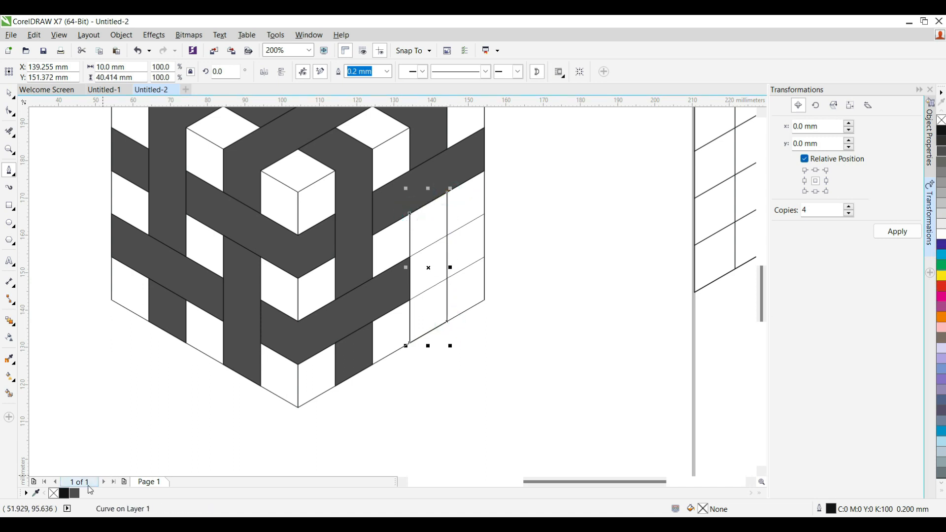
{"action": "left_click", "coordinate": [74, 493]}
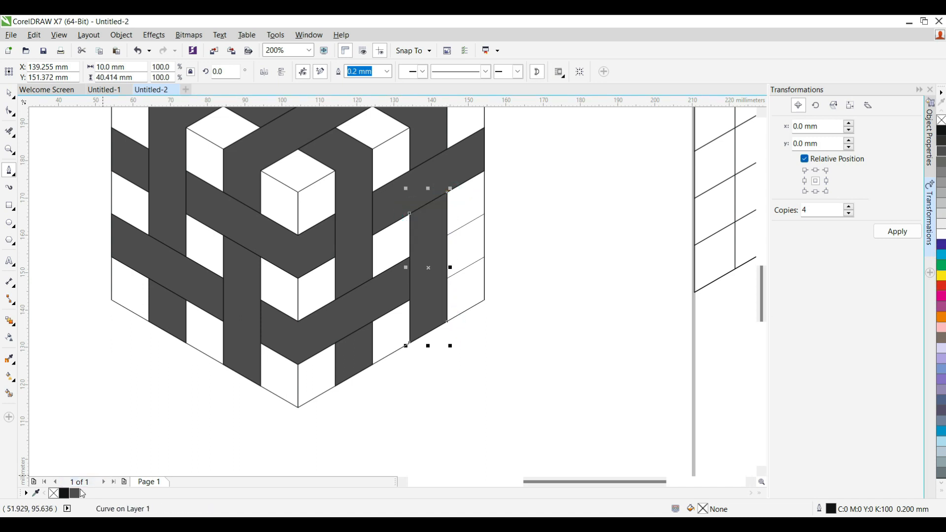
Draw a one-cell parallelogram, about 10 × 17.3 mm, in the right face's fifth column, fourth row, and fill it 80% Black.
{"action": "left_click", "coordinate": [485, 216]}
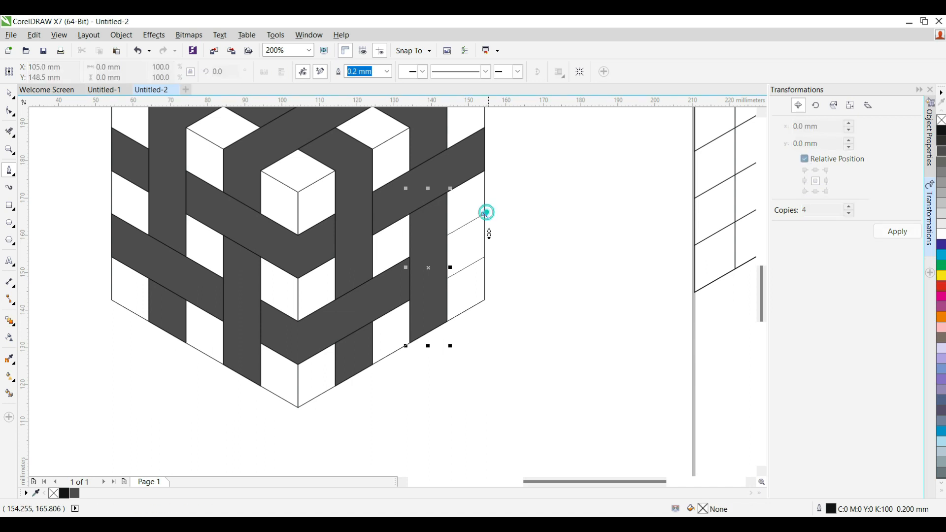
{"action": "left_click", "coordinate": [484, 258]}
{"action": "left_click", "coordinate": [448, 280]}
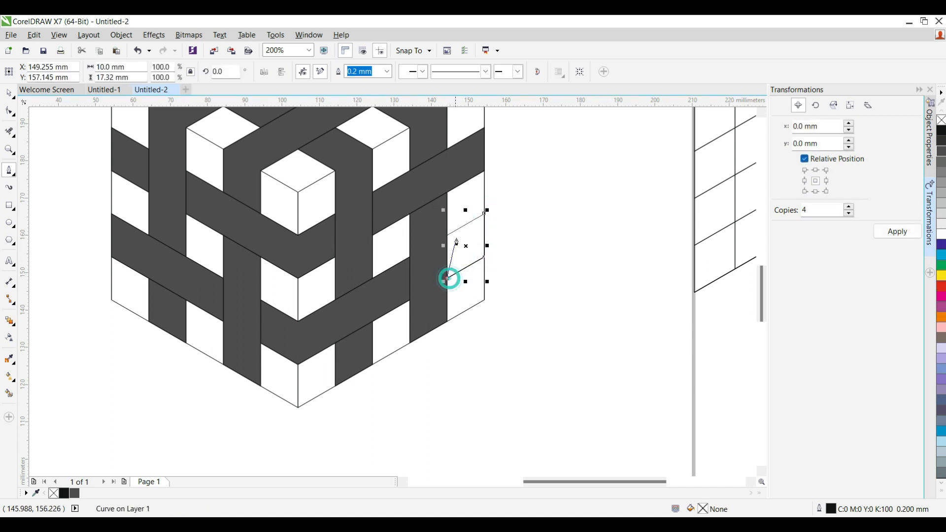
{"action": "left_click", "coordinate": [447, 235]}
{"action": "left_click", "coordinate": [485, 214]}
{"action": "left_click", "coordinate": [75, 494]}
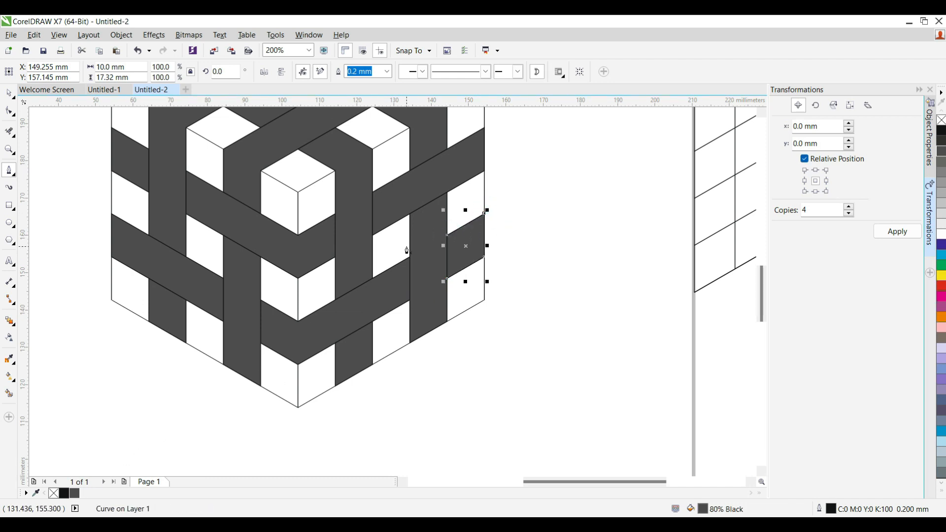
Move the grid cube and the spare grid face off the page to its left, clear of the filled bands.
{"action": "key", "text": "F3"}
{"action": "left_click", "coordinate": [480, 140]}
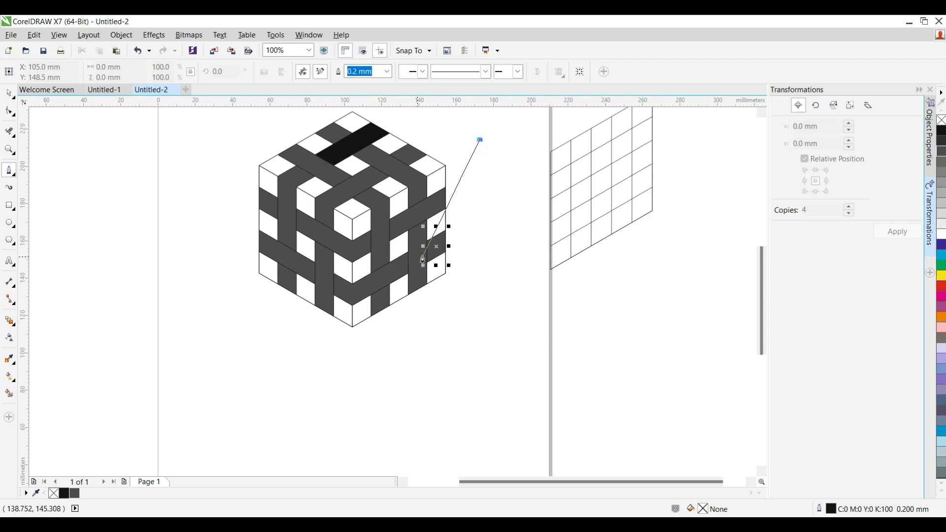
{"action": "left_click", "coordinate": [8, 93]}
{"action": "left_click", "coordinate": [101, 206]}
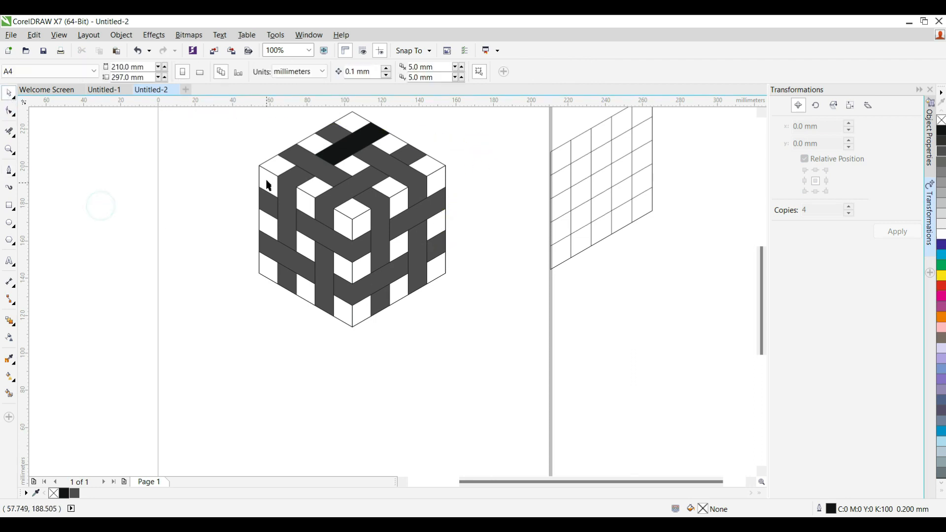
{"action": "left_click_drag", "start_coordinate": [268, 176], "coordinate": [101, 268]}
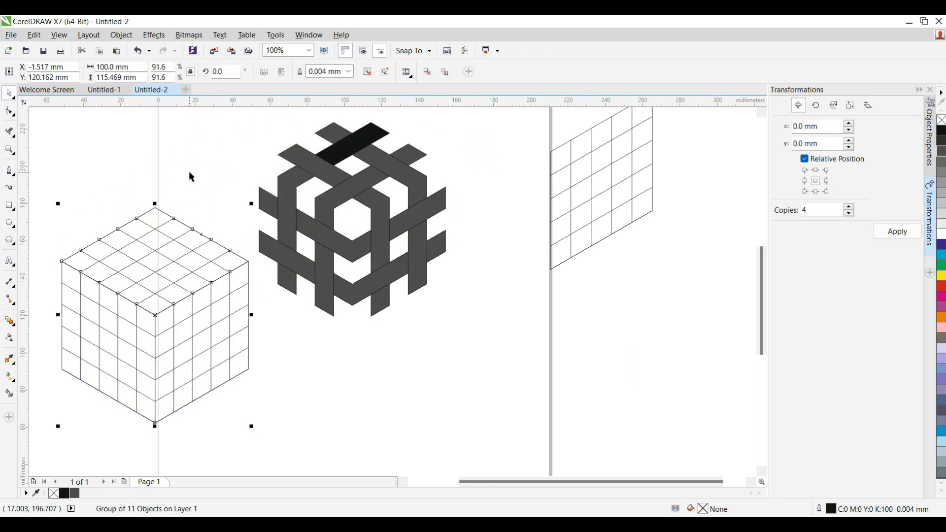
{"action": "scroll", "coordinate": [188, 171], "scroll_direction": "down", "scroll_amount": 3}
{"action": "left_click_drag", "start_coordinate": [187, 220], "coordinate": [104, 223]}
{"action": "left_click_drag", "start_coordinate": [332, 148], "coordinate": [266, 231]}
{"action": "left_click_drag", "start_coordinate": [312, 187], "coordinate": [130, 224]}
Select all the bands of the woven cube and move them together into the empty area right of the page.
{"action": "left_click_drag", "start_coordinate": [217, 141], "coordinate": [304, 247]}
{"action": "left_click_drag", "start_coordinate": [174, 150], "coordinate": [291, 230]}
{"action": "left_click_drag", "start_coordinate": [230, 191], "coordinate": [369, 242]}
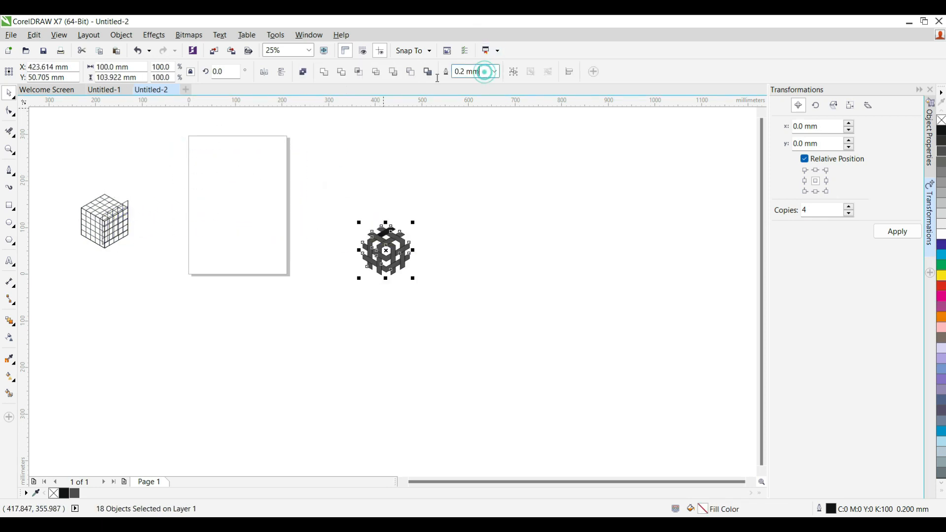
Set the outline width of all selected bands to 0.5 mm and remove their fill.
{"action": "type", "text": "0.5"}
{"action": "key", "text": "Return"}
{"action": "left_click", "coordinate": [941, 122]}
{"action": "scroll", "coordinate": [389, 244], "scroll_direction": "up", "scroll_amount": 1}
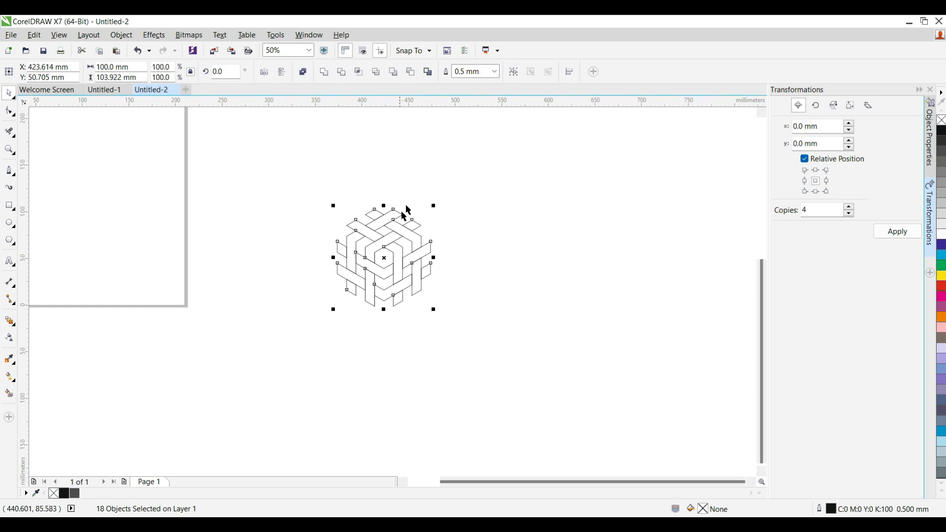
Group the outlined bands into one object and place a copy of the group across the page's right edge.
{"action": "left_click", "coordinate": [295, 185]}
{"action": "left_click_drag", "start_coordinate": [296, 185], "coordinate": [481, 312]}
{"action": "key", "text": "ctrl+g"}
{"action": "left_click_drag", "start_coordinate": [400, 272], "coordinate": [196, 211]}
Copy the original woven cube about 50 mm right and 86.6 mm down so the bands meet, and repeat that duplication once.
{"action": "left_click_drag", "start_coordinate": [158, 178], "coordinate": [393, 326]}
{"action": "right_click", "coordinate": [365, 255]}
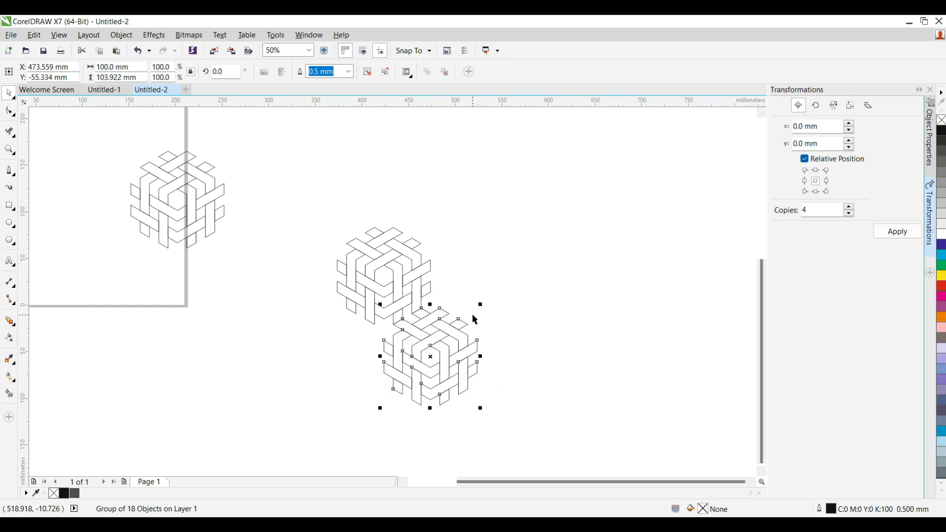
{"action": "key", "text": "ctrl+r"}
{"action": "key", "text": "ctrl+z"}
{"action": "key", "text": "ctrl+d"}
Copy the two lower woven cubes together about 100 mm to the left, and repeat that duplication once.
{"action": "scroll", "coordinate": [487, 286], "scroll_direction": "down", "scroll_amount": 1}
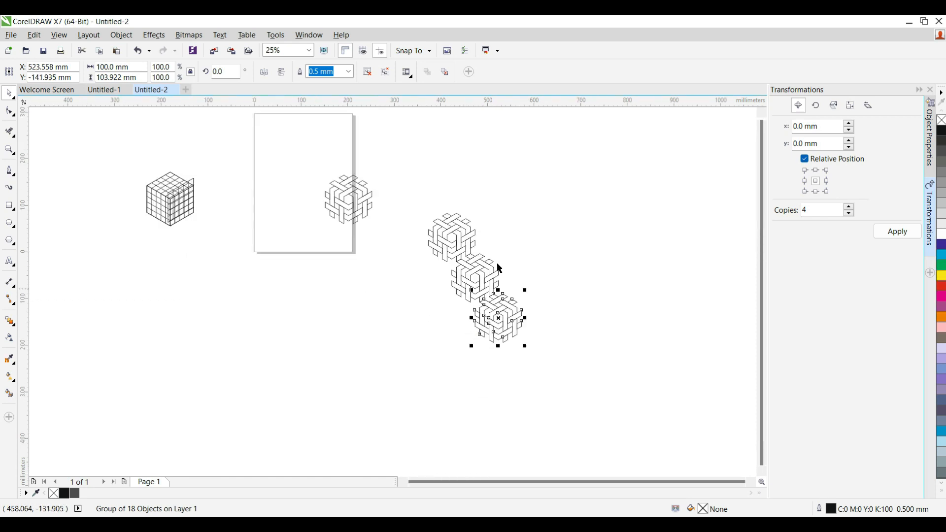
{"action": "scroll", "coordinate": [492, 285], "scroll_direction": "up", "scroll_amount": 1}
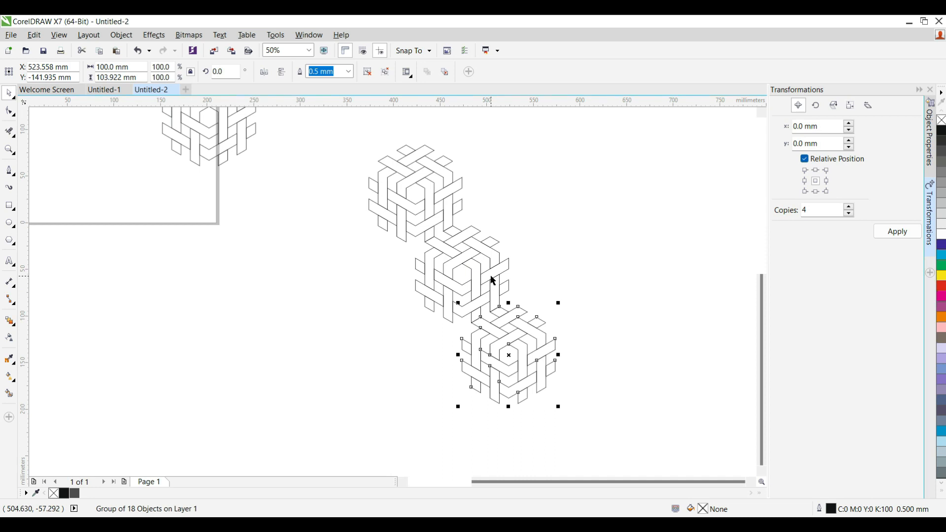
{"action": "left_click", "coordinate": [493, 280], "text": "shift"}
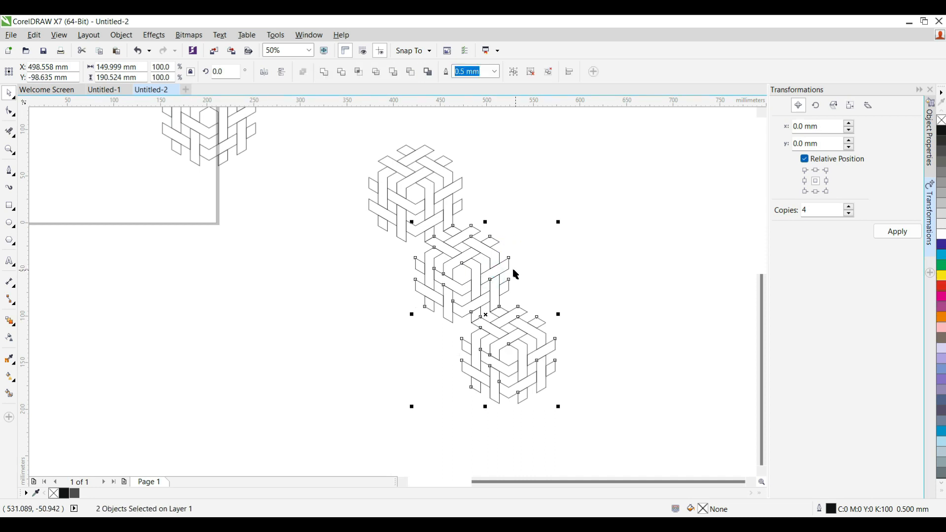
{"action": "left_click_drag", "start_coordinate": [510, 268], "coordinate": [417, 272]}
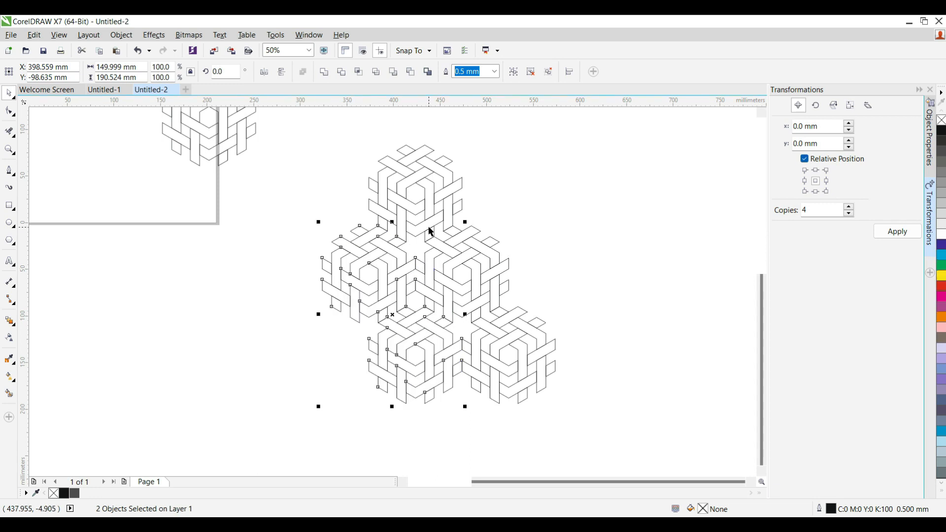
{"action": "key", "text": "ctrl+r"}
{"action": "scroll", "coordinate": [431, 231], "scroll_direction": "down", "scroll_amount": 1}
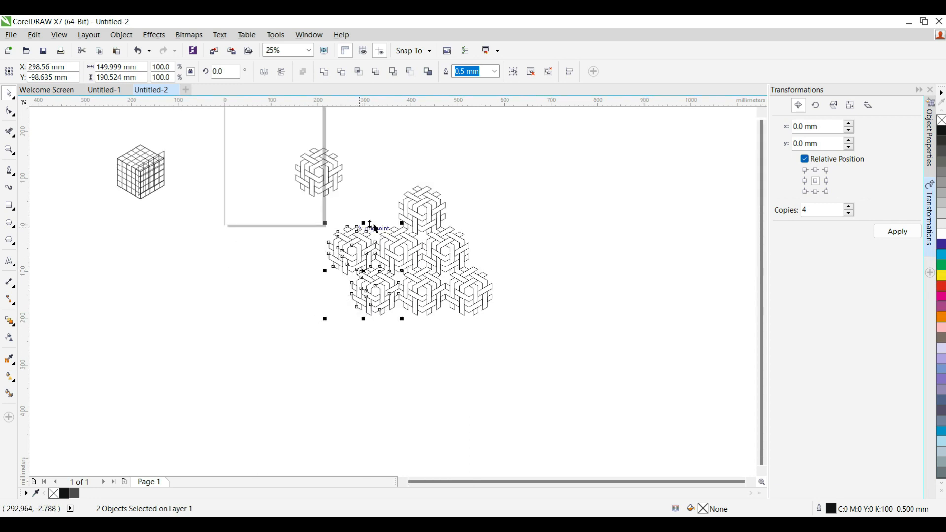
Select the six woven cubes in the two lower rows.
{"action": "left_click_drag", "start_coordinate": [520, 221], "coordinate": [272, 369]}
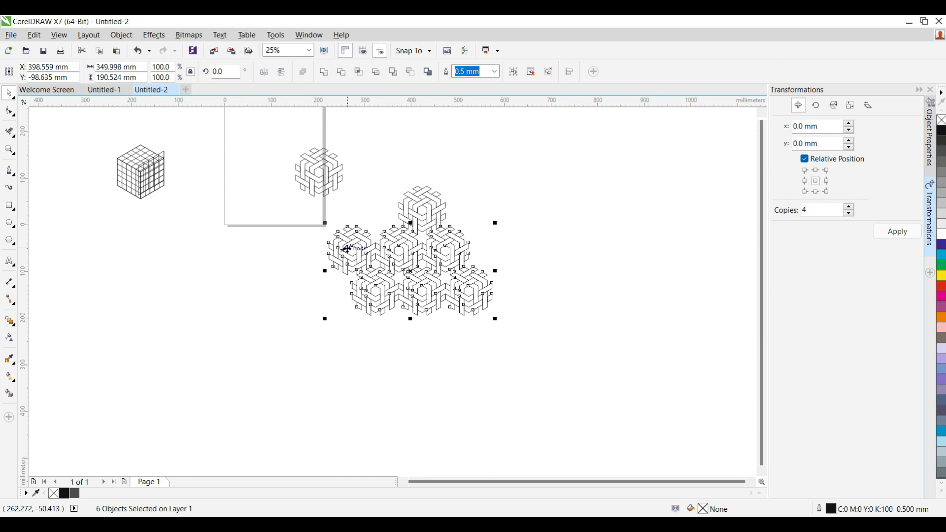